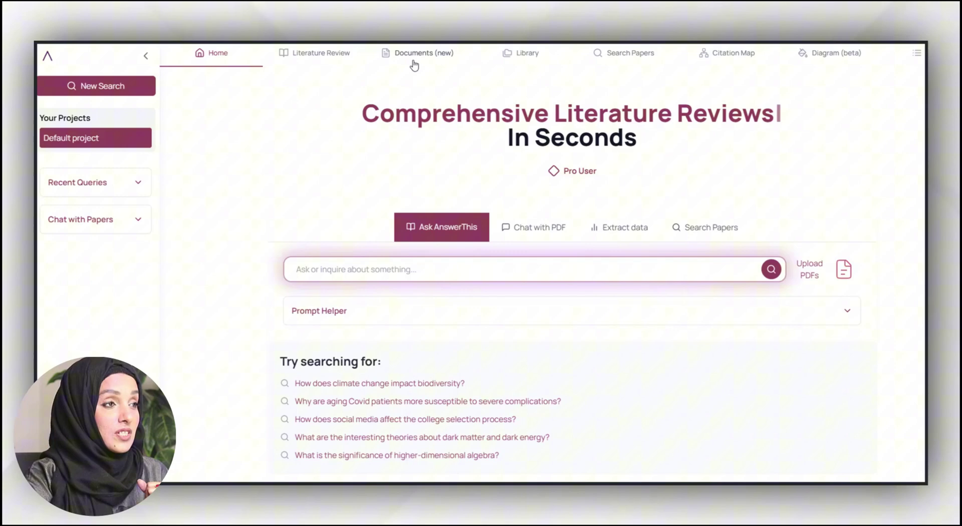
# - Open the Imidazolium ionic liquid silver nanoparticle paper from the library and scroll its PDF
pyautogui.click(511, 59)
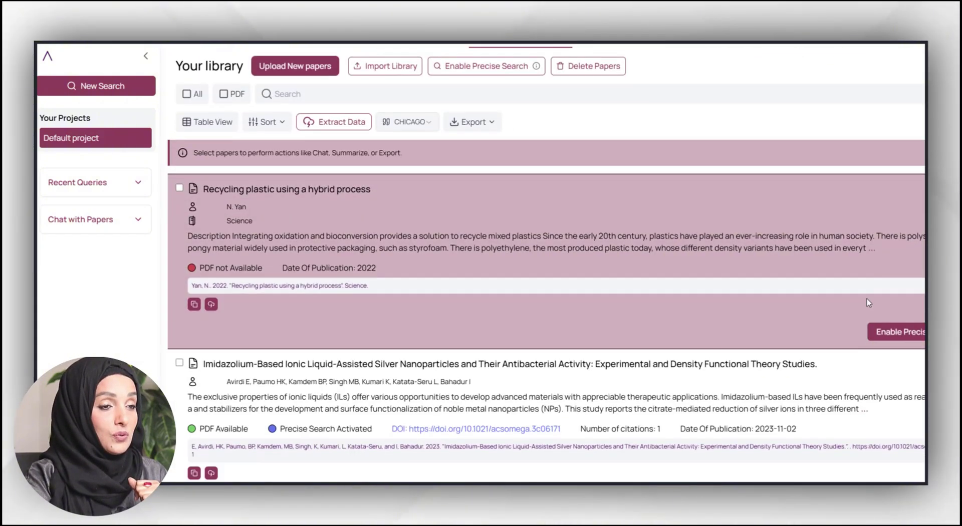
pyautogui.scroll(-5, 869, 303)
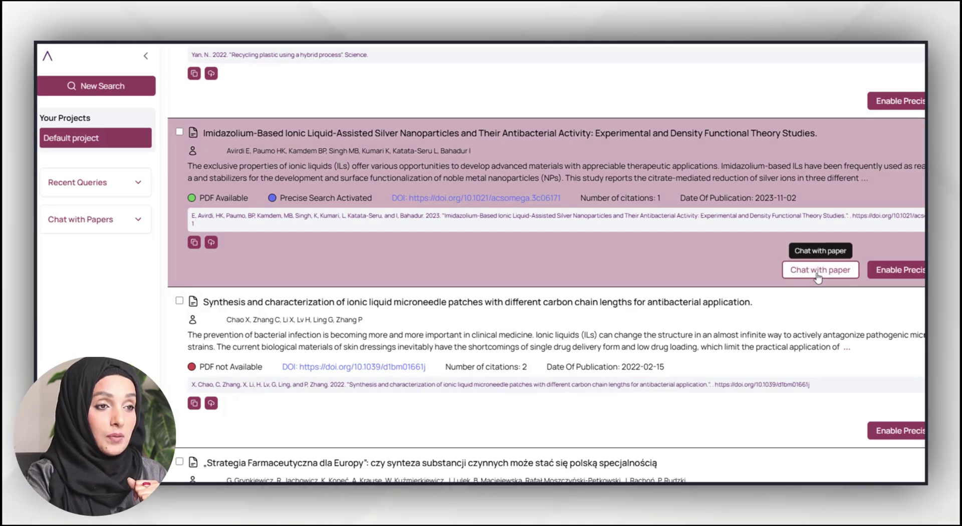
pyautogui.click(818, 271)
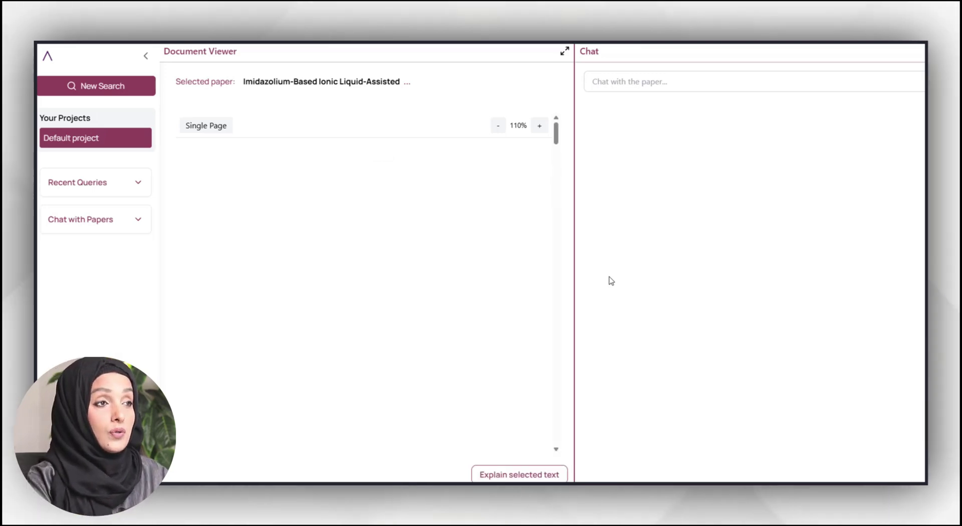
pyautogui.scroll(-5, 445, 217)
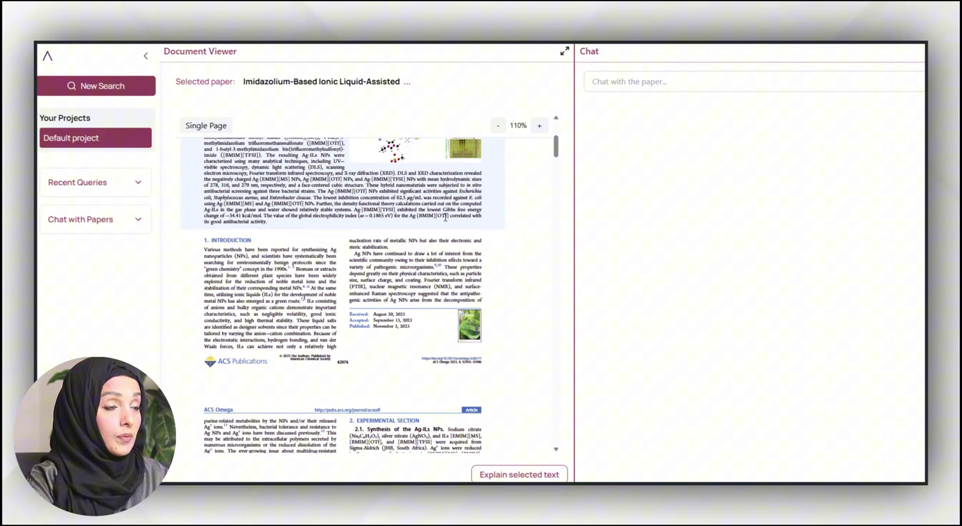
pyautogui.scroll(-3, 445, 217)
pyautogui.scroll(-2, 445, 217)
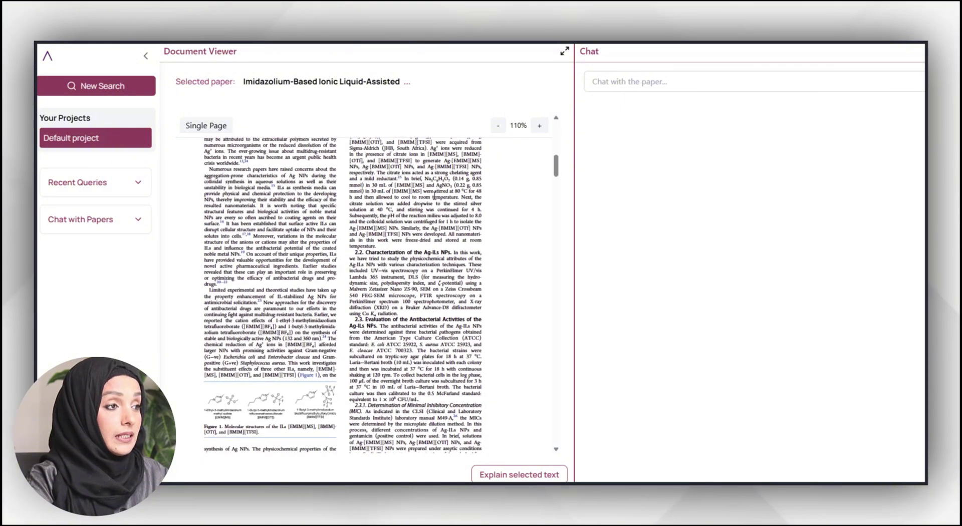
# - Ask the AnswerThis chat 'Key finding of the paper'
pyautogui.click(611, 81)
pyautogui.write('Key finding of the paper')
pyautogui.scroll(3, 459, 201)
pyautogui.scroll(4, 458, 201)
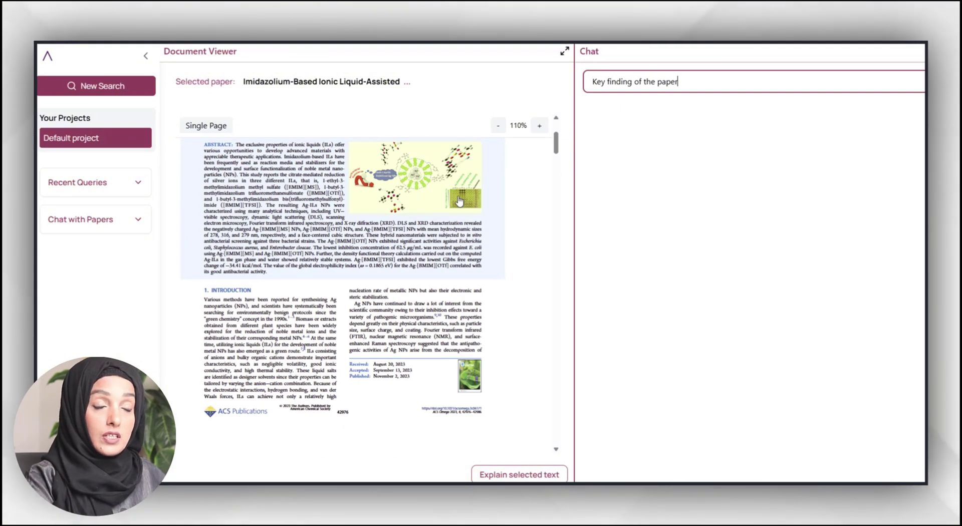
pyautogui.press('Return')
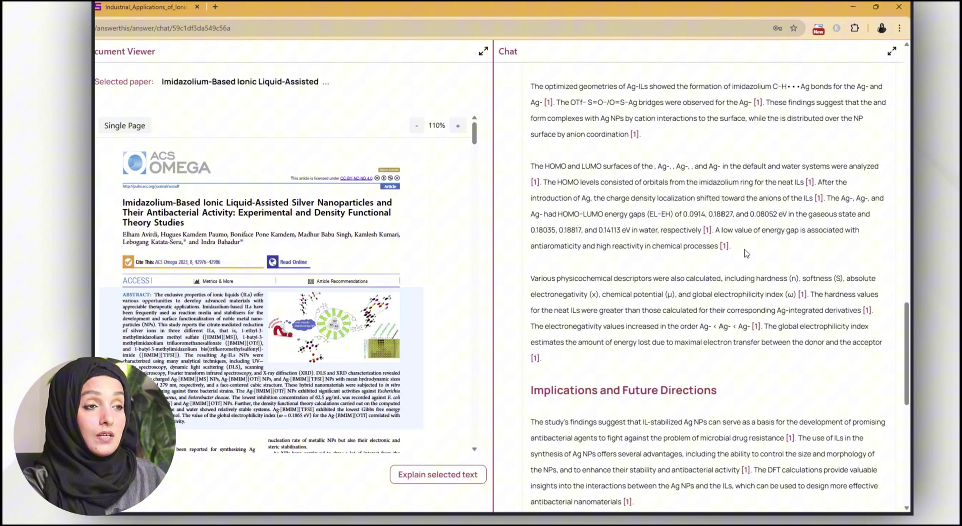
# - Scroll through the sectioned answer about the paper's key finding
pyautogui.scroll(5, 745, 253)
pyautogui.scroll(5, 711, 235)
pyautogui.scroll(5, 681, 223)
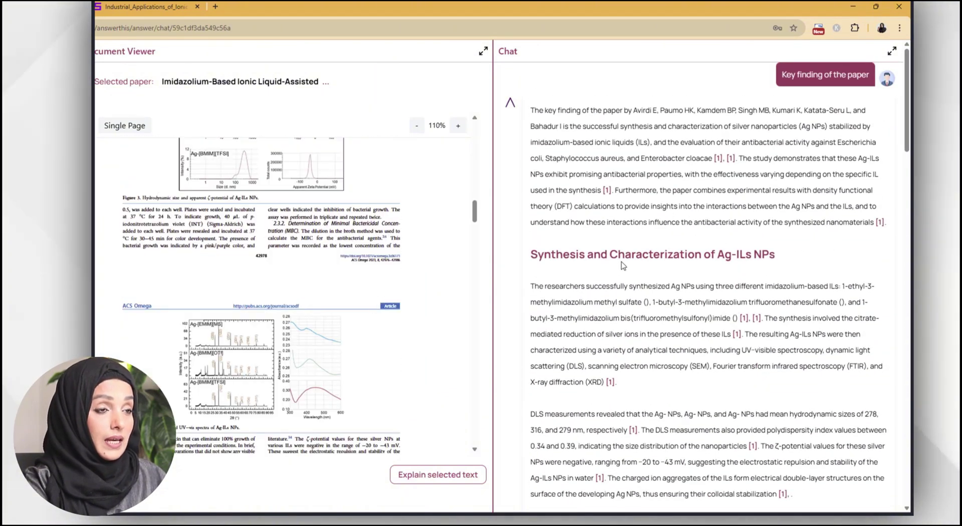
pyautogui.scroll(-5, 623, 266)
pyautogui.scroll(-5, 619, 320)
pyautogui.scroll(-5, 613, 376)
pyautogui.scroll(-5, 608, 451)
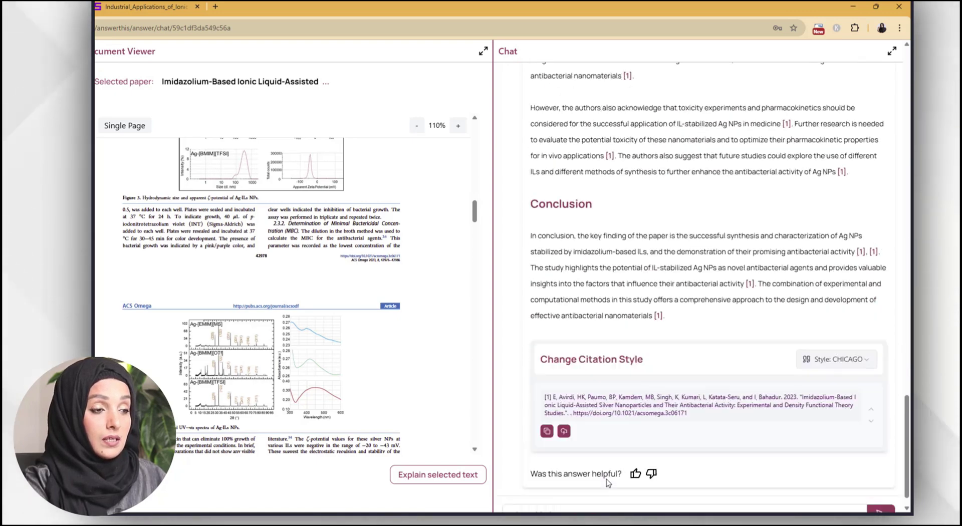
pyautogui.scroll(-1, 601, 486)
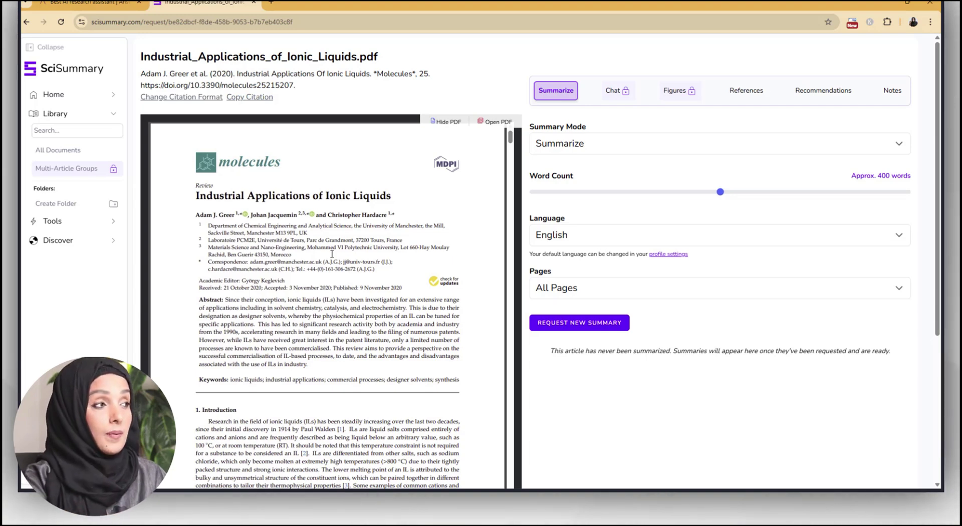
# - Return to the SciSummary dashboard and open Brochure_R5058_E.pdf from All Documents
pyautogui.click(27, 23)
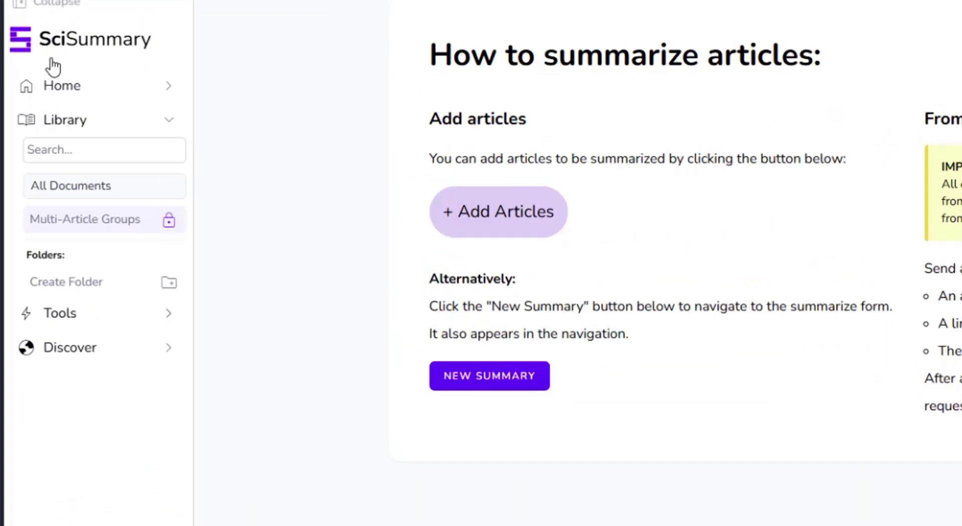
pyautogui.click(493, 376)
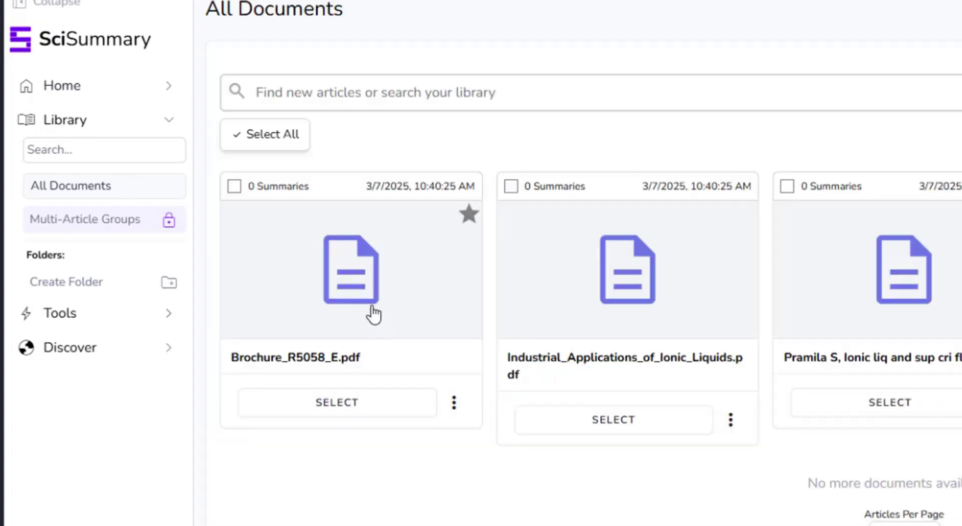
pyautogui.click(372, 314)
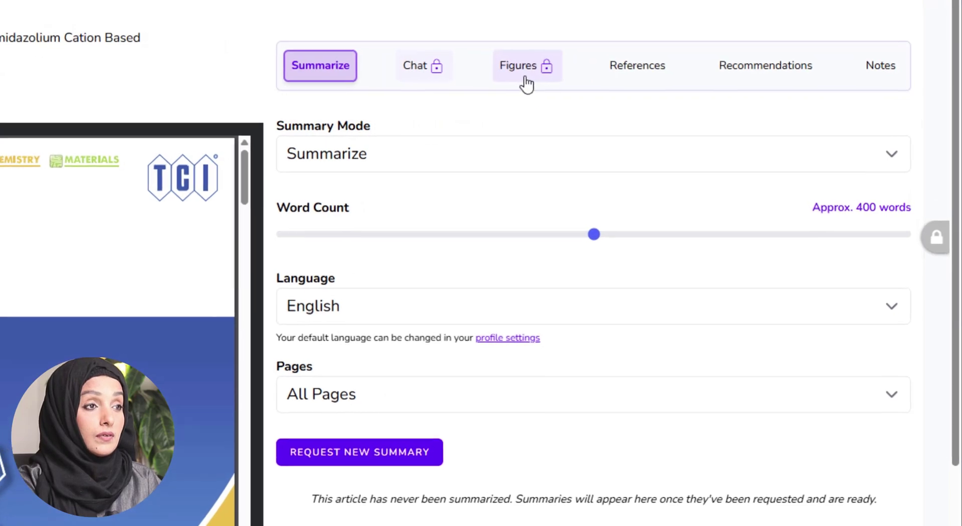
# - Try the brochure's locked Figures and Chat features, dismissing each free-trial upgrade offer
pyautogui.click(525, 79)
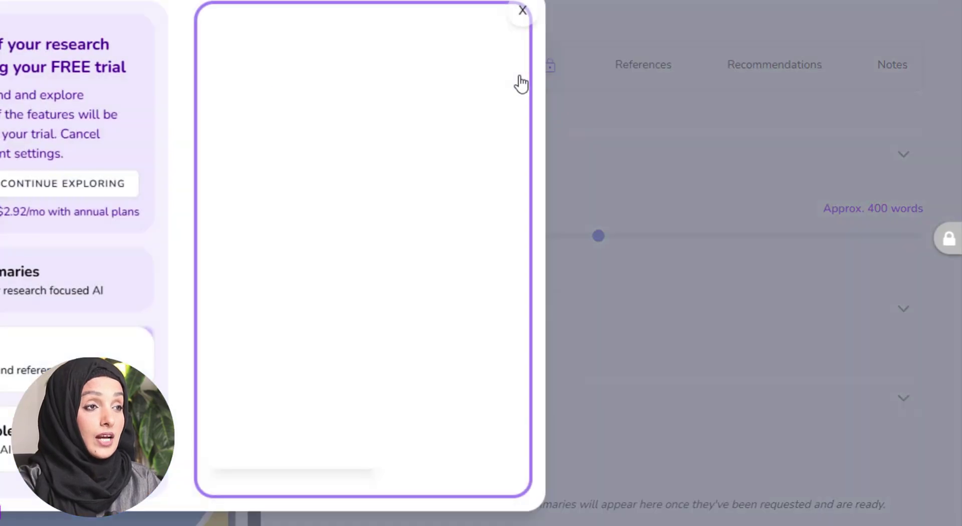
pyautogui.click(517, 8)
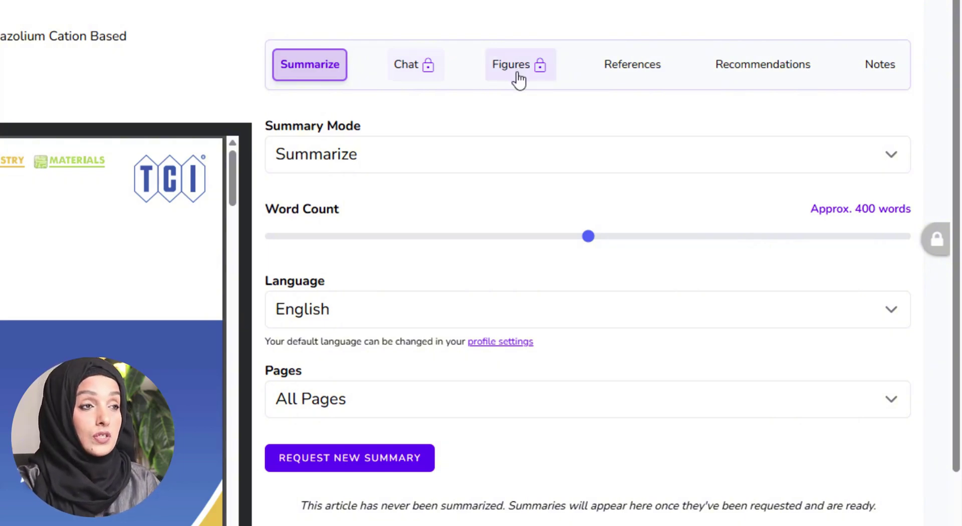
pyautogui.moveTo(233, 178); pyautogui.dragTo(231, 306)
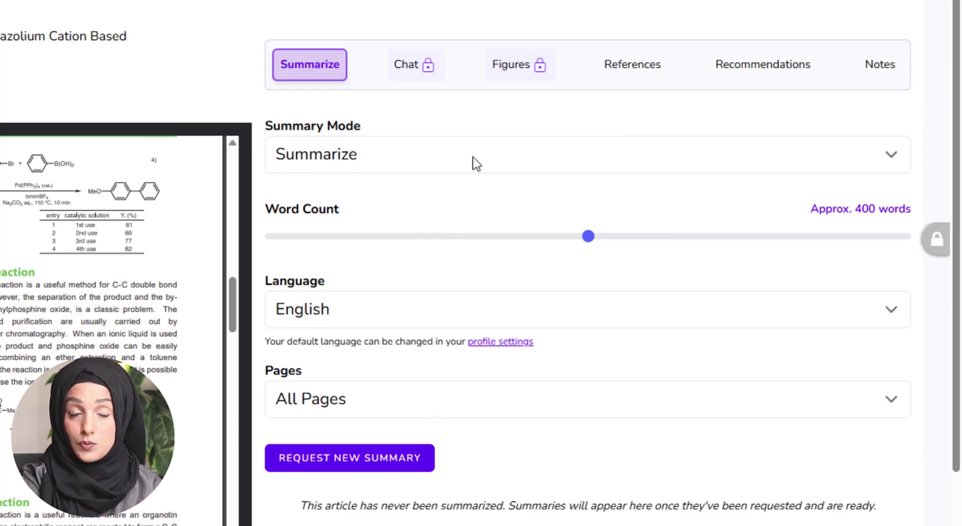
pyautogui.click(400, 71)
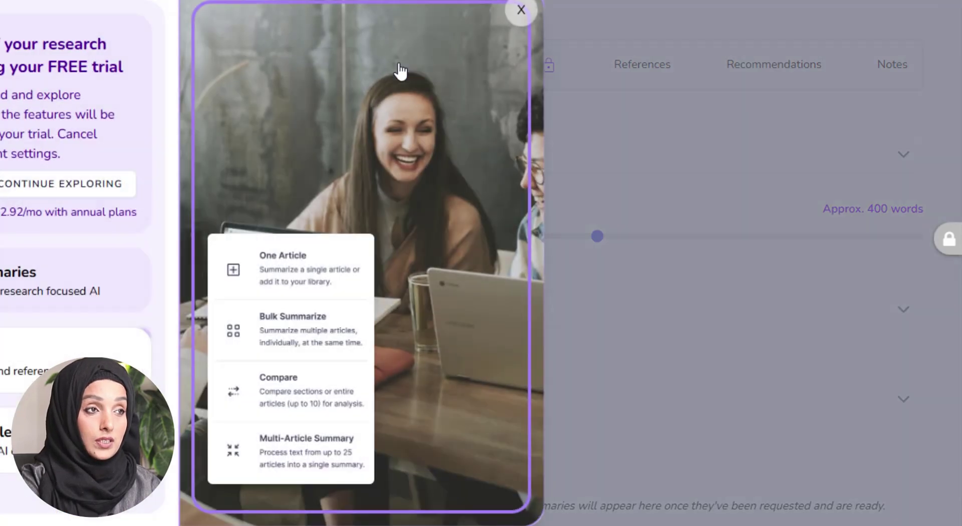
pyautogui.click(522, 15)
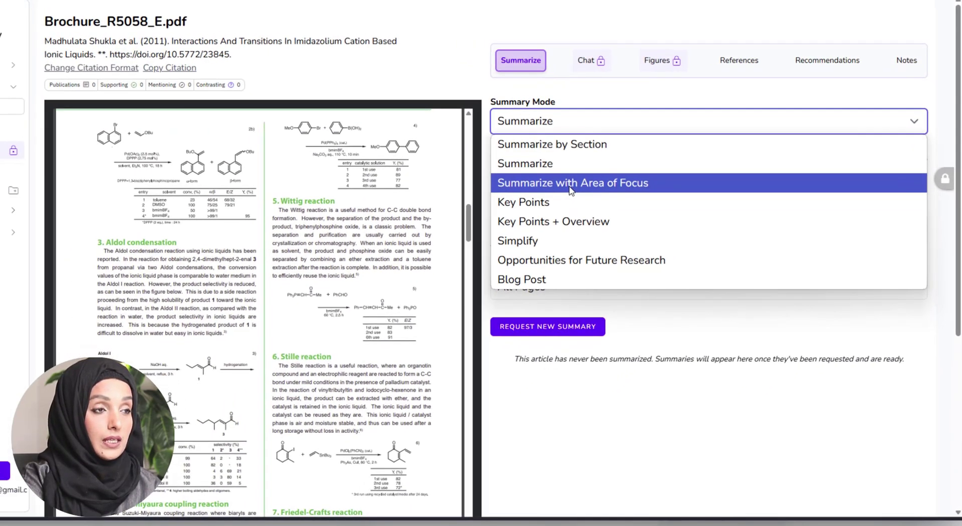
# - Request a ~390-word, all-pages summary focused on 'Applications of ionic liquids'
pyautogui.click(569, 183)
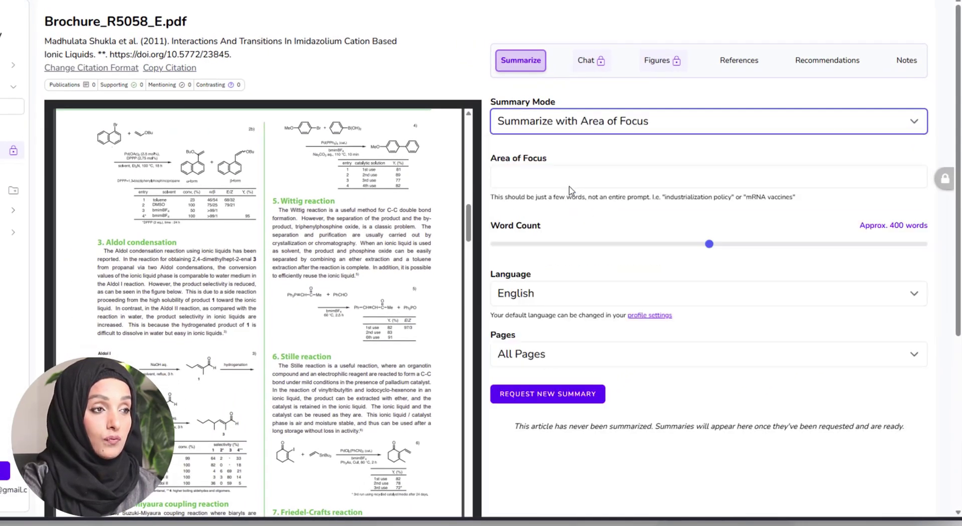
pyautogui.click(605, 182)
pyautogui.write('Applicat')
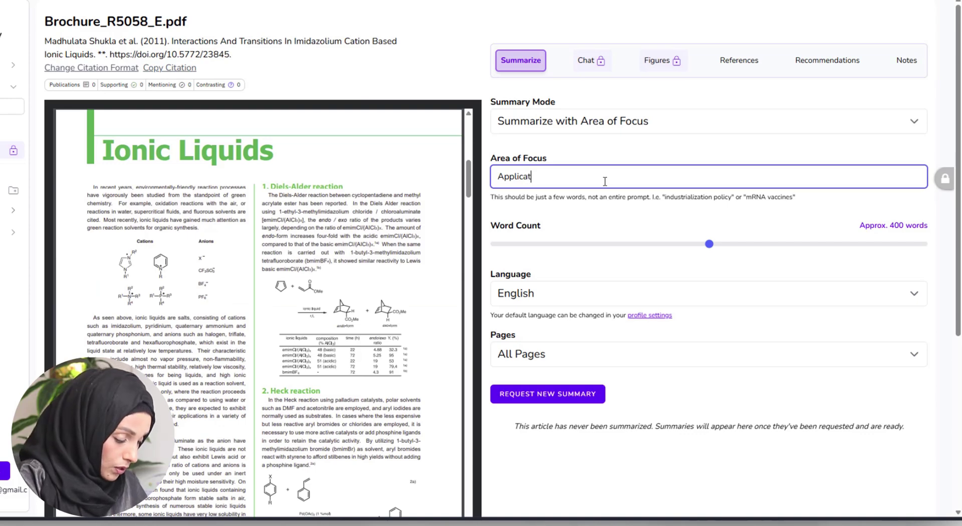
pyautogui.write('ions of ionic l')
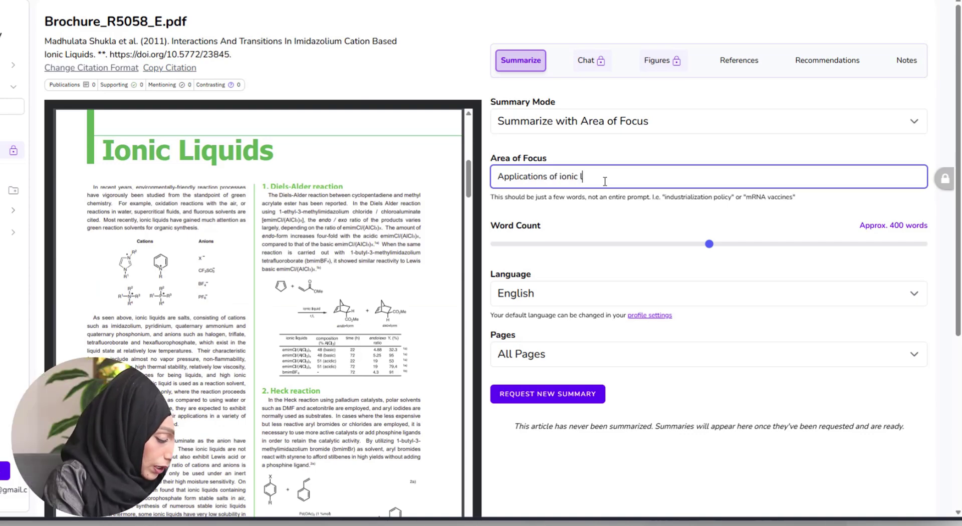
pyautogui.write('iquds')
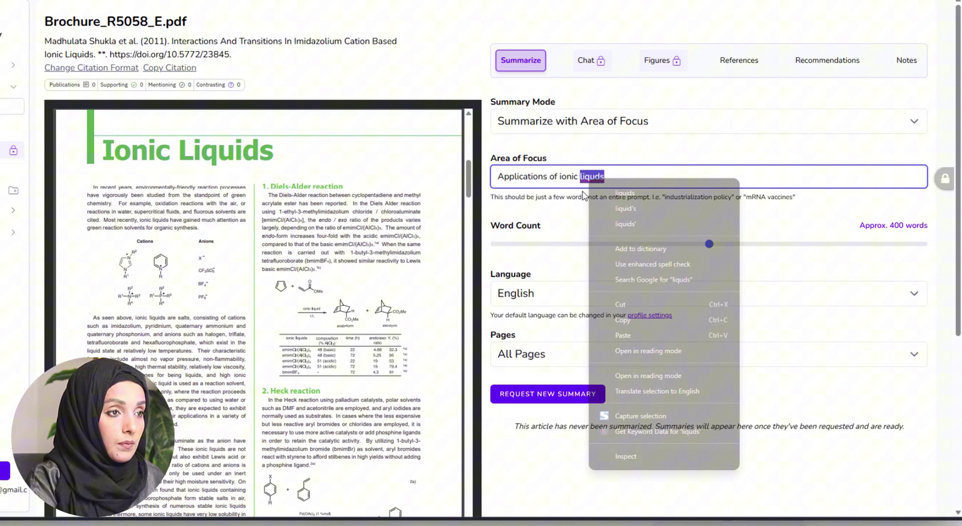
pyautogui.click(624, 192)
pyautogui.click(729, 245)
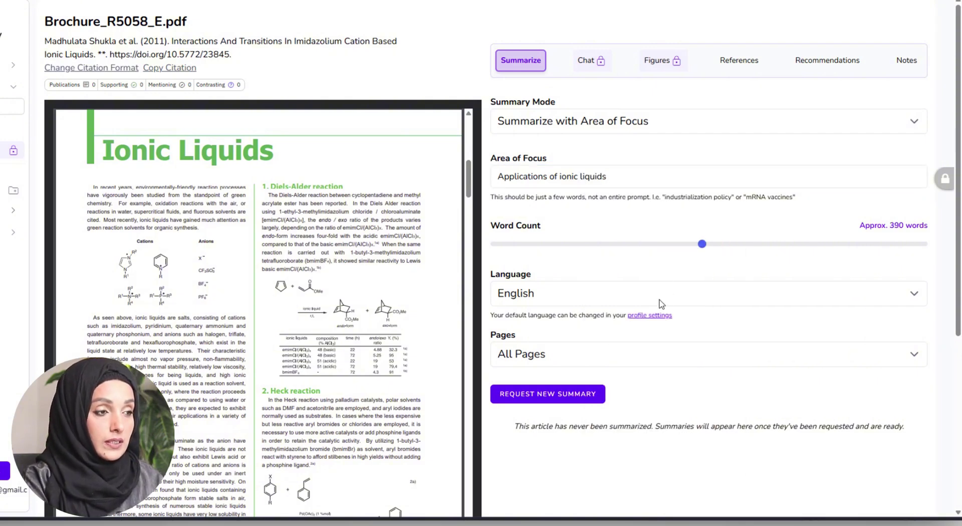
pyautogui.click(900, 360)
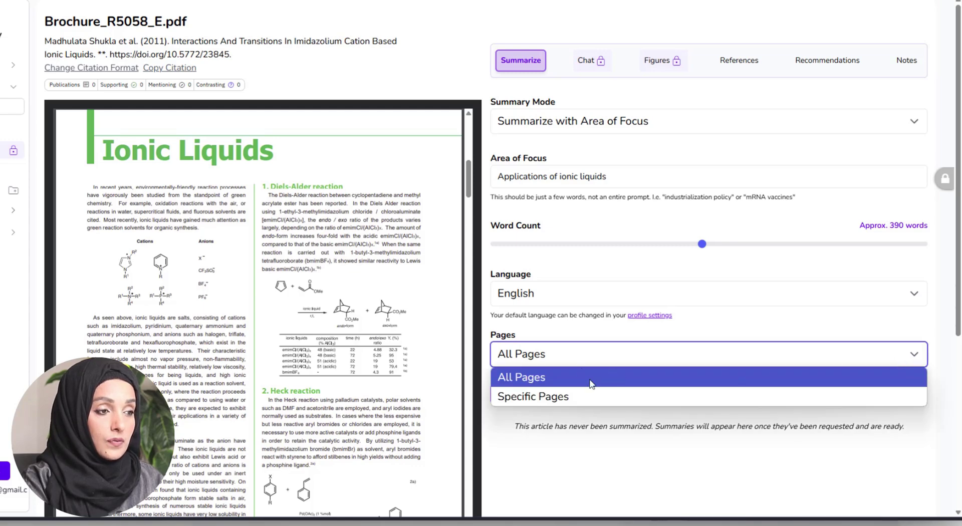
pyautogui.click(545, 396)
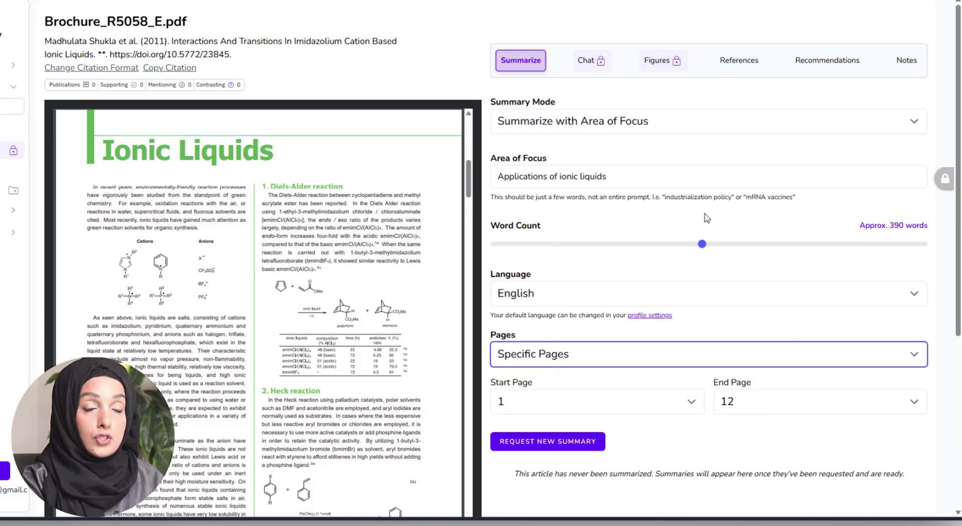
pyautogui.click(545, 354)
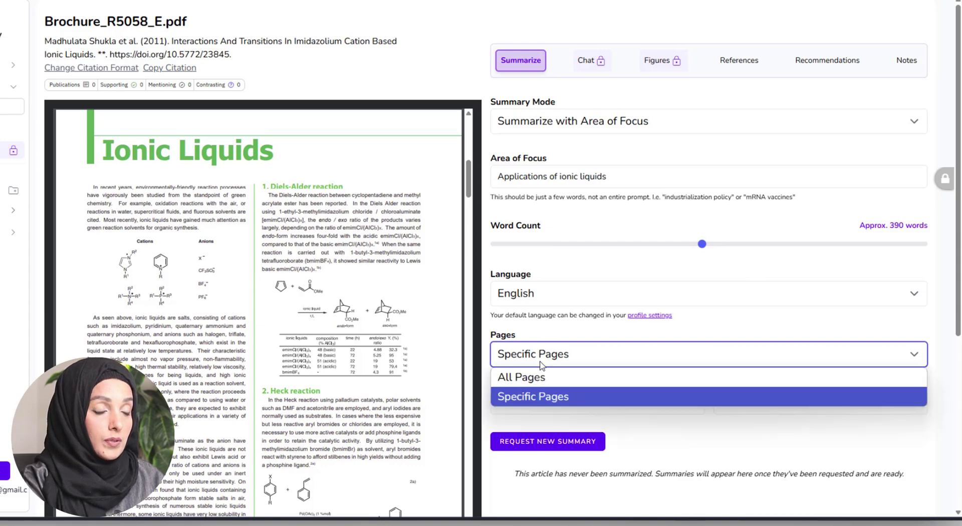
pyautogui.click(543, 375)
pyautogui.click(541, 402)
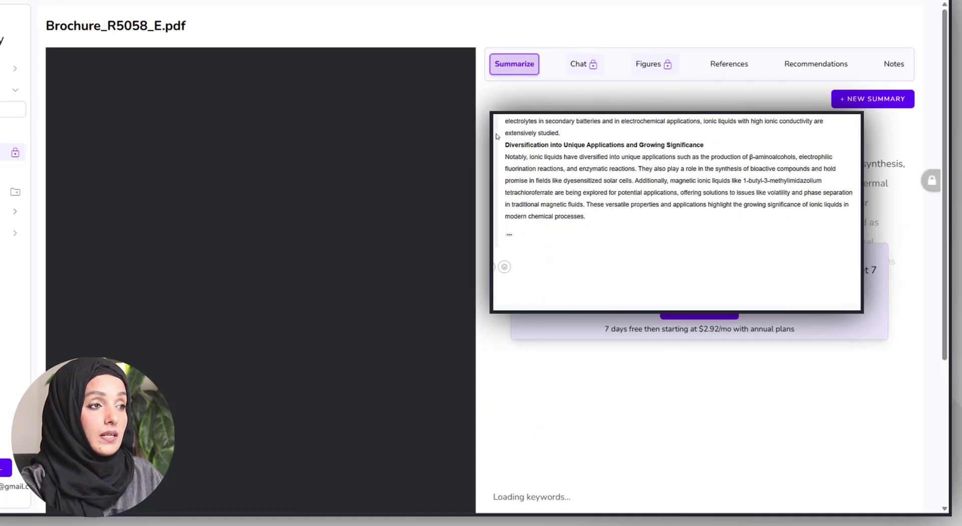
# - Scroll the brochure and show its reference list
pyautogui.scroll(-1, 448, 129)
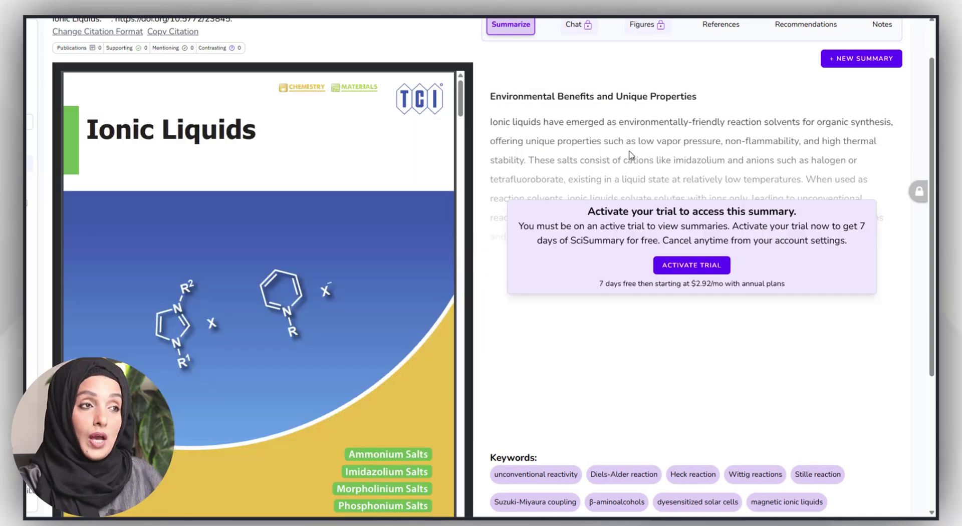
pyautogui.scroll(1, 631, 158)
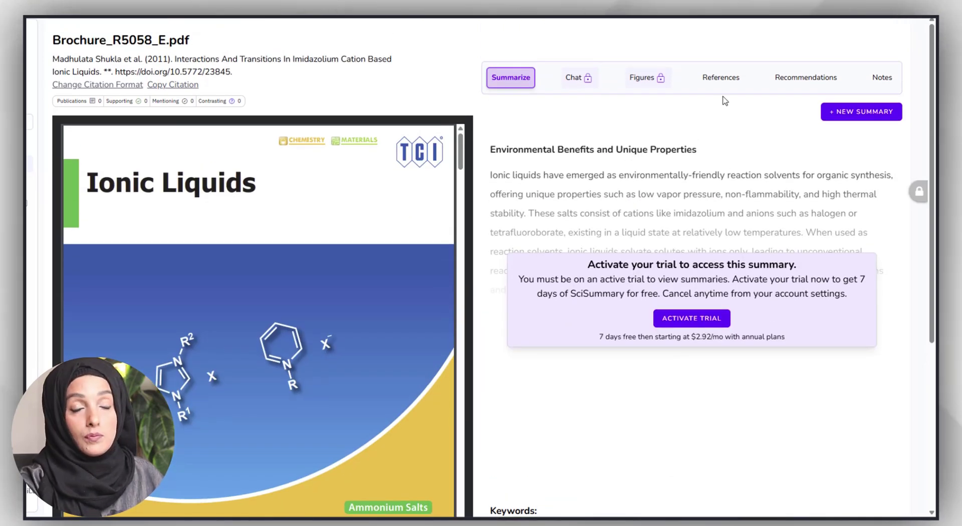
pyautogui.scroll(-1, 723, 100)
pyautogui.click(720, 70)
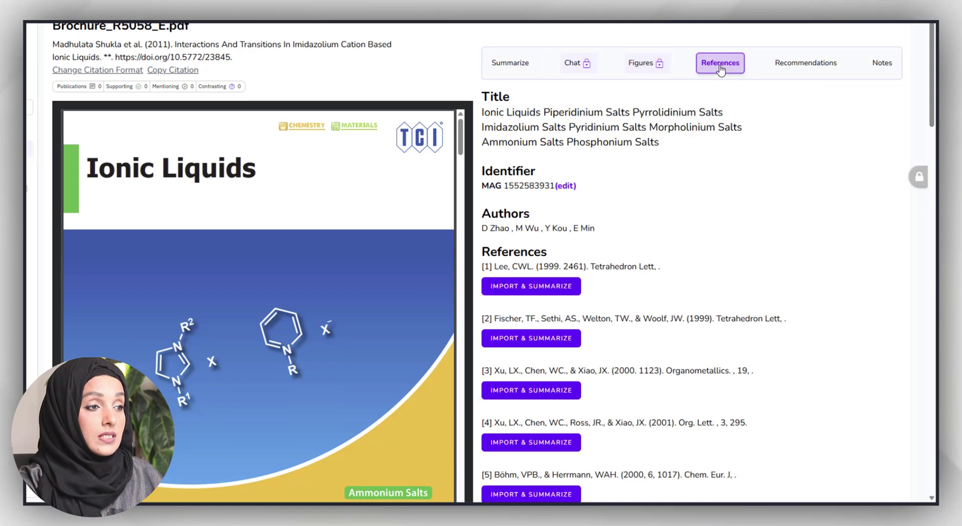
pyautogui.scroll(-5, 534, 279)
pyautogui.scroll(-5, 534, 279)
pyautogui.scroll(8, 534, 279)
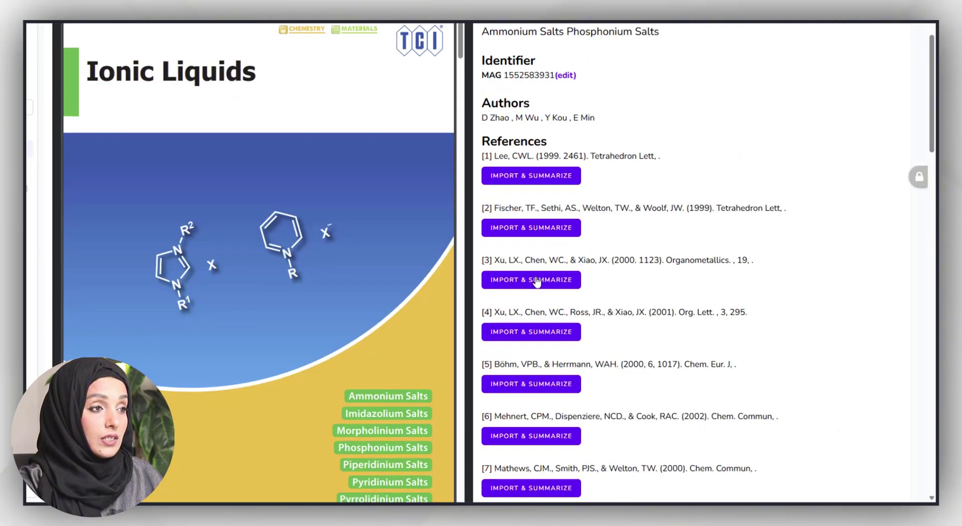
# - Start then cancel Import & Summarize for reference [1], and show recommended reading
pyautogui.click(531, 181)
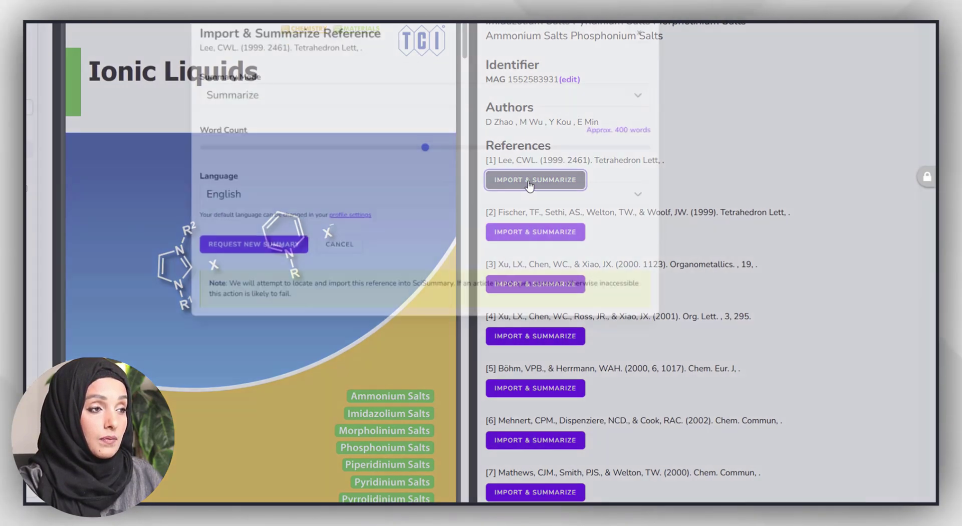
pyautogui.click(736, 113)
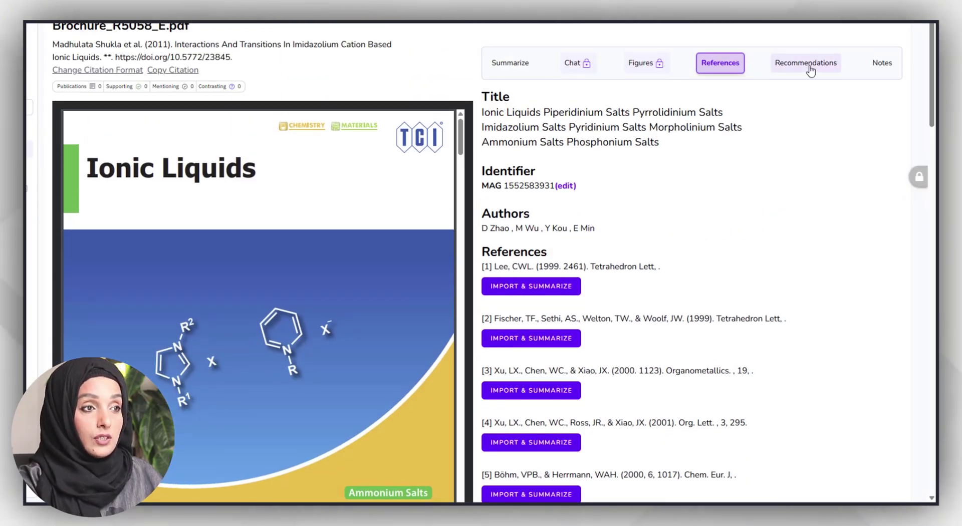
pyautogui.click(807, 63)
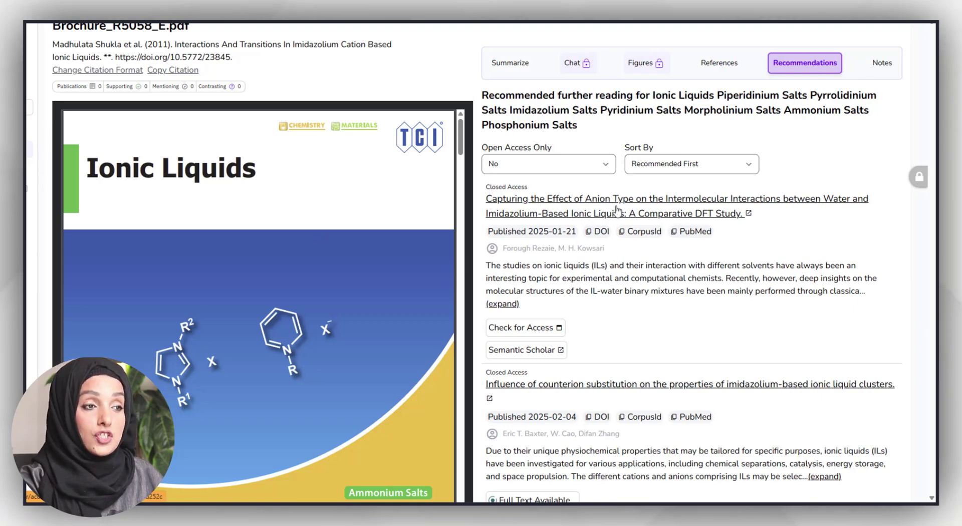
# - Show the brochure's empty Notes editor
pyautogui.click(881, 63)
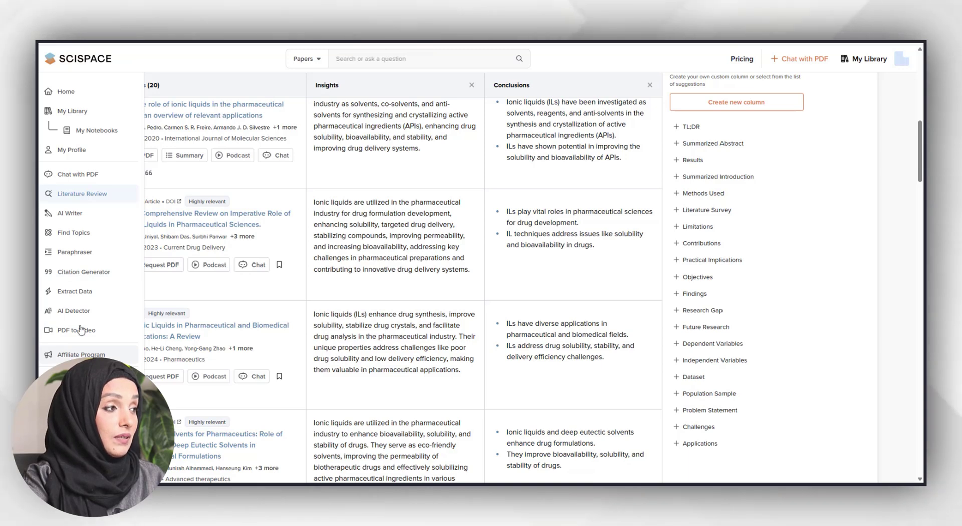
pyautogui.moveTo(260, 191)
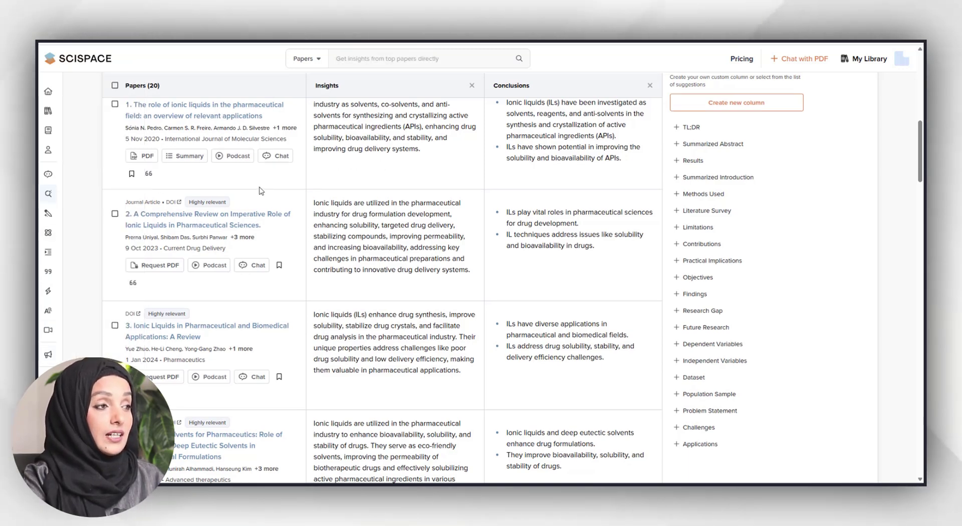
# - Scroll the SciSpace table of 20 ionic-liquid papers with Insights and Conclusions
pyautogui.scroll(3, 260, 191)
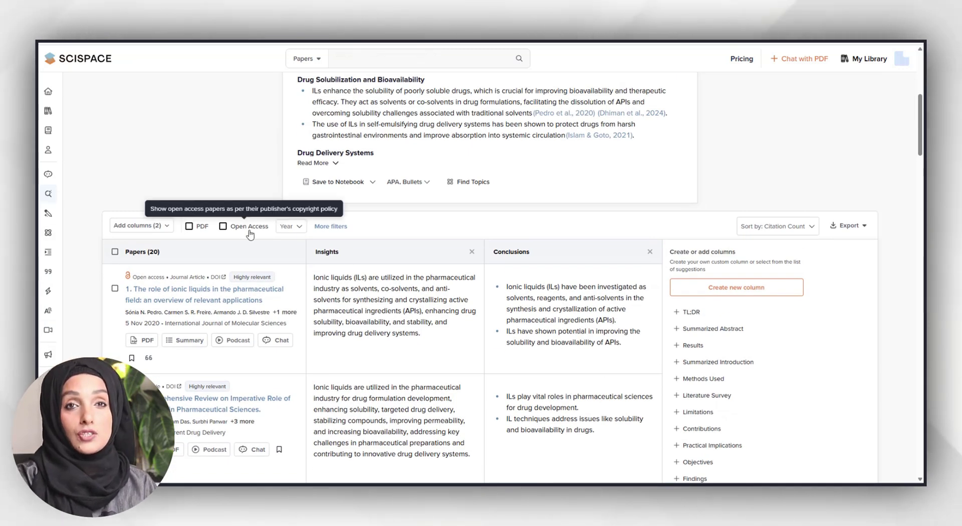
pyautogui.scroll(-2, 217, 192)
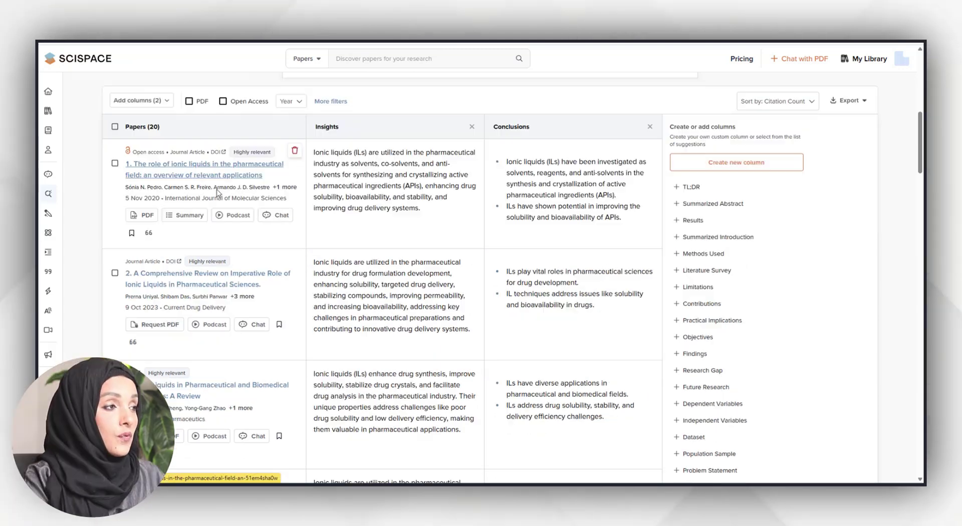
# - Open the pharmaceutical ionic liquids paper and ask for a high-quality literature survey
pyautogui.click(195, 171)
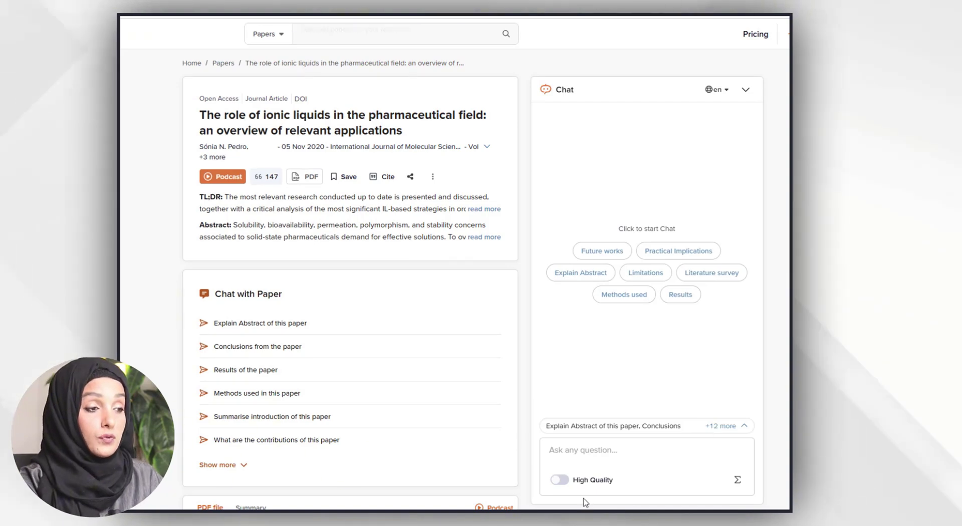
pyautogui.click(560, 479)
pyautogui.scroll(-2, 636, 448)
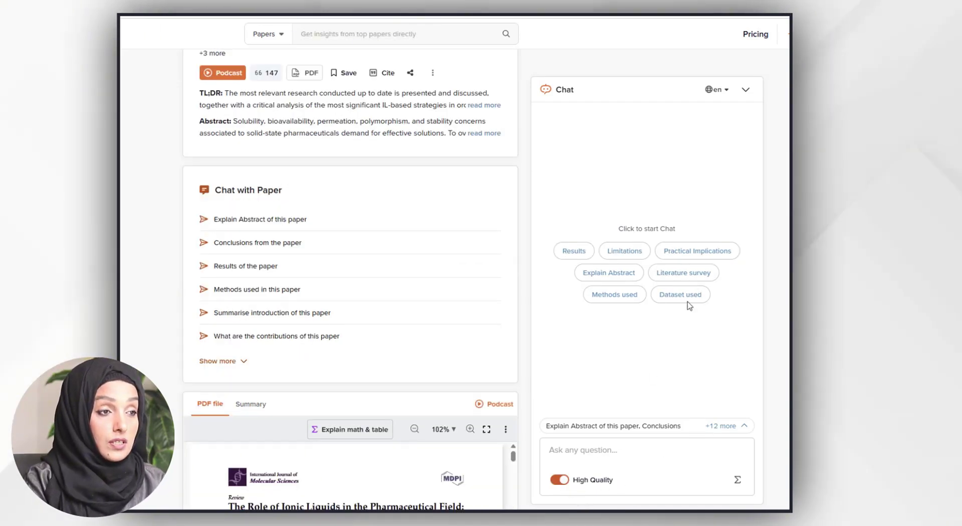
pyautogui.scroll(1, 391, 236)
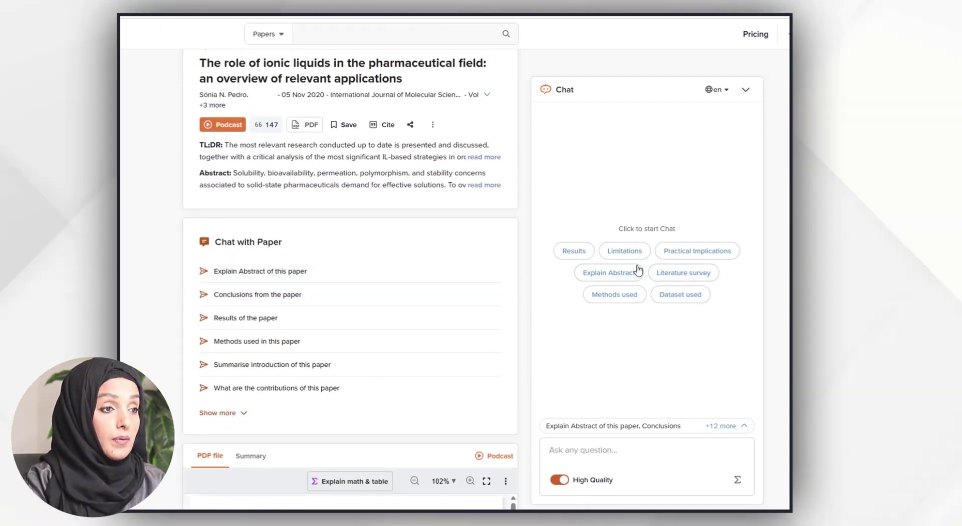
pyautogui.click(688, 273)
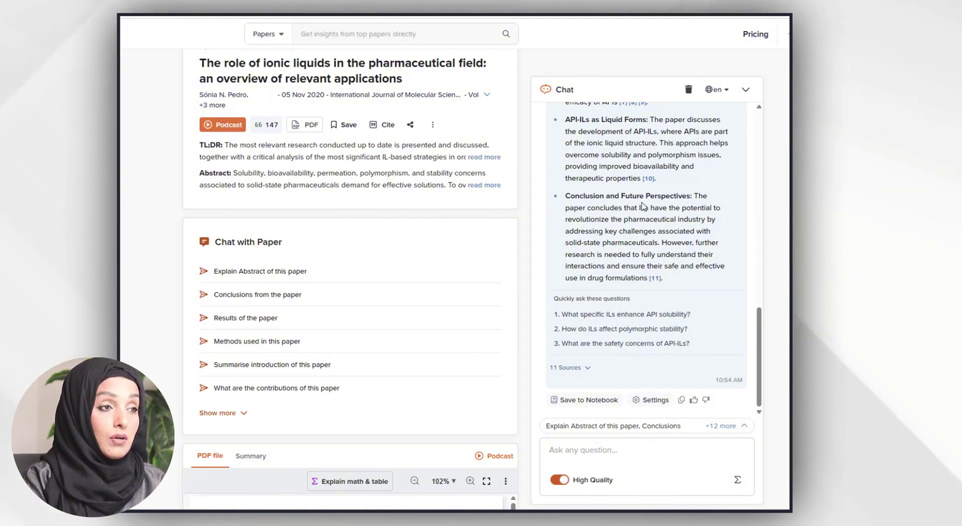
# - Ask the suggested question 'What data has been used in this paper'
pyautogui.scroll(1, 671, 346)
pyautogui.scroll(-1, 671, 345)
pyautogui.click(720, 425)
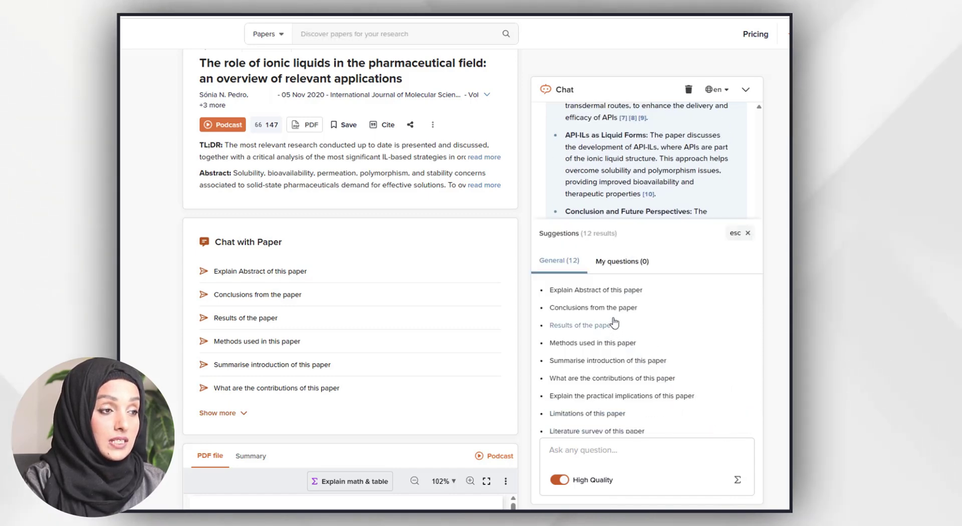
pyautogui.scroll(-2, 616, 329)
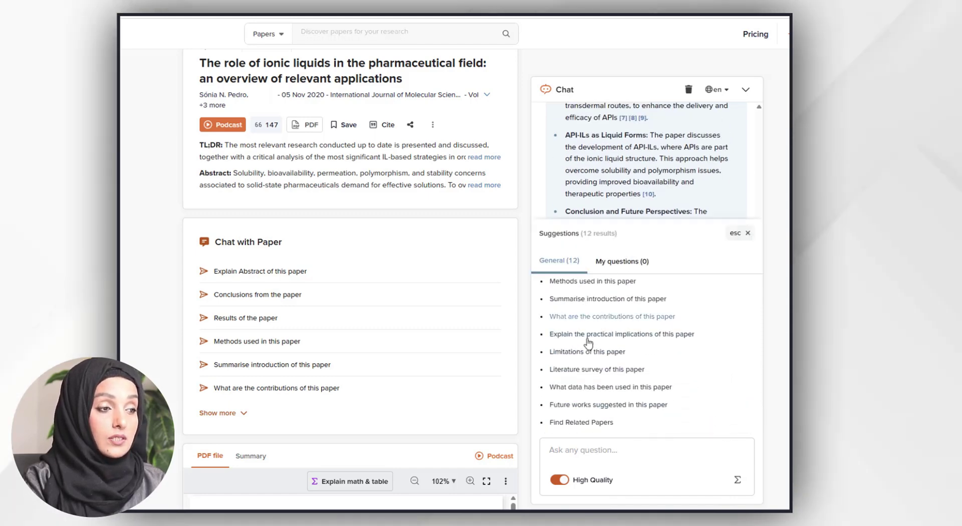
pyautogui.click(586, 388)
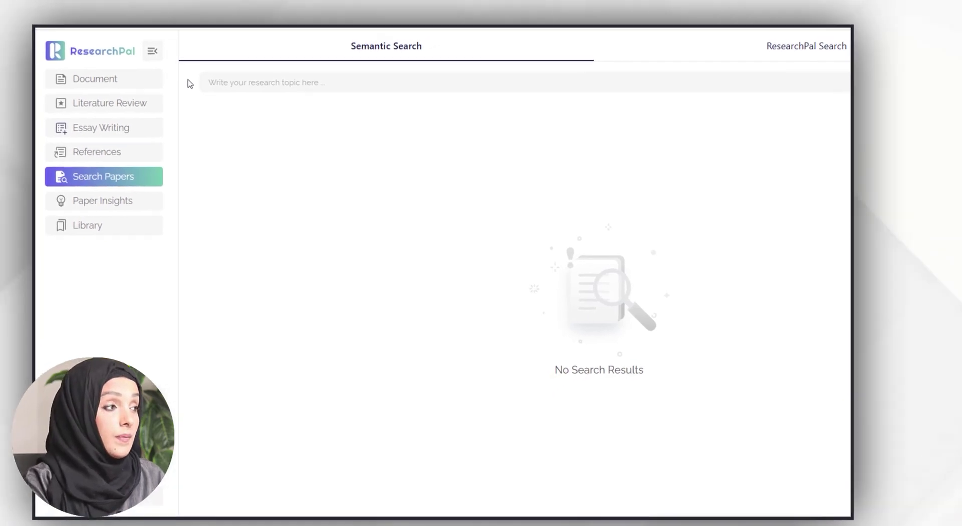
# - Open ResearchPal's Library to reach the uploaded ionic liquids paper
pyautogui.click(105, 227)
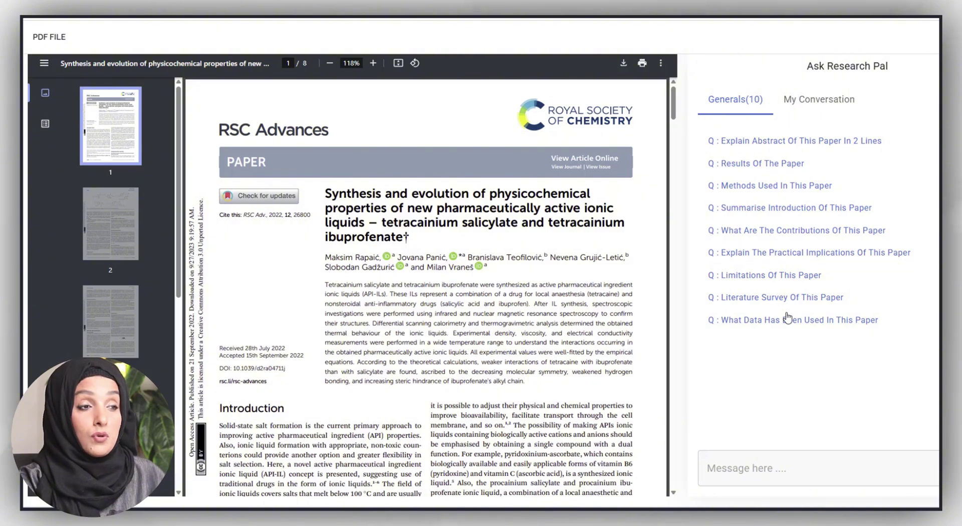
# - Ask ResearchPal about the paper's limitations, then return to the Generals (10) questions list
pyautogui.click(796, 275)
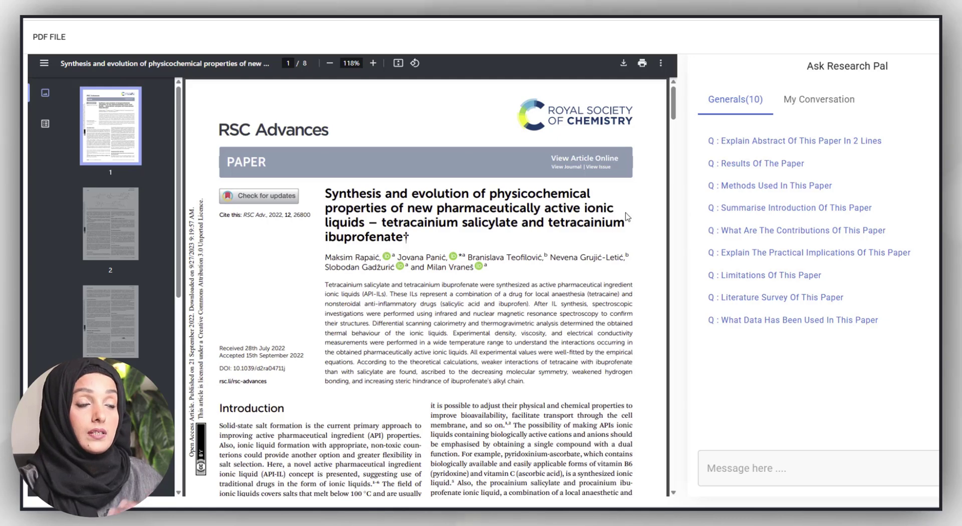
pyautogui.click(822, 99)
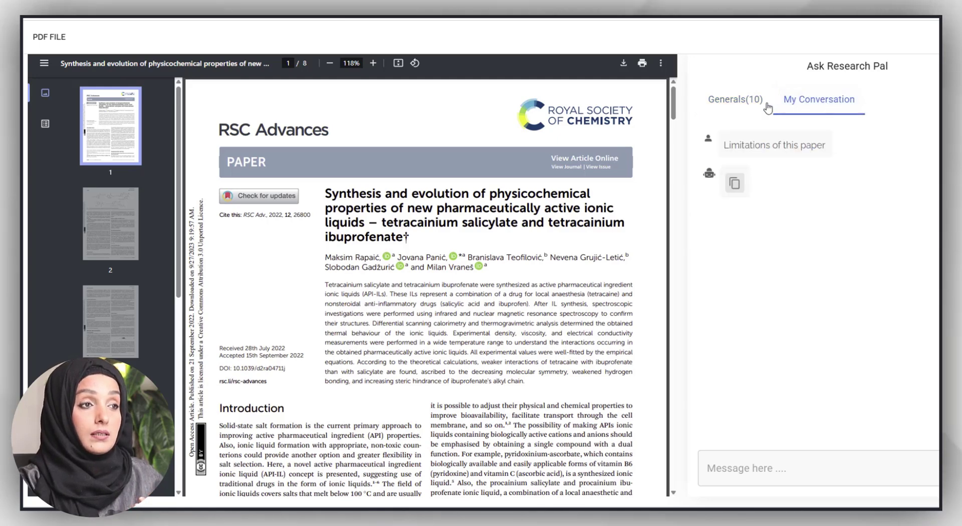
pyautogui.click(739, 99)
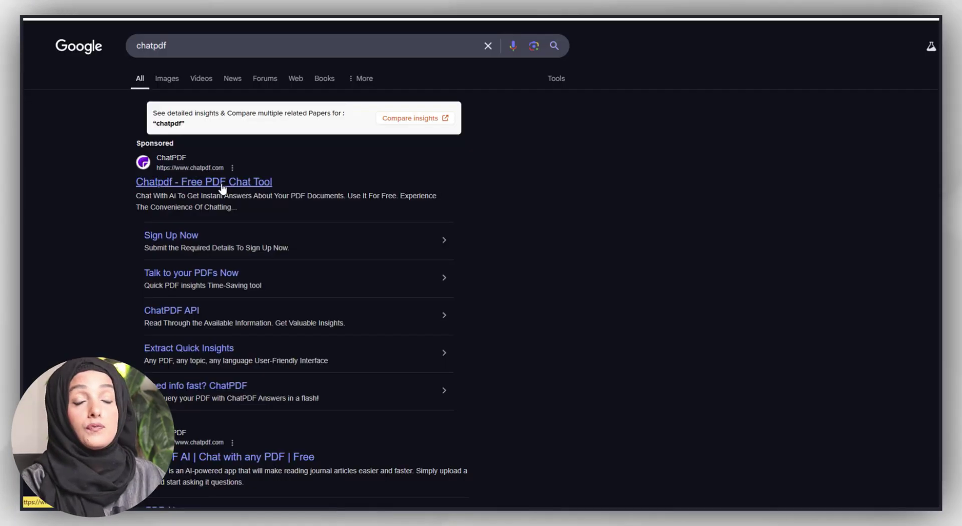
# - Go to ChatPDF from the Google results and select the top ionic-liquid PDF to upload
pyautogui.click(223, 188)
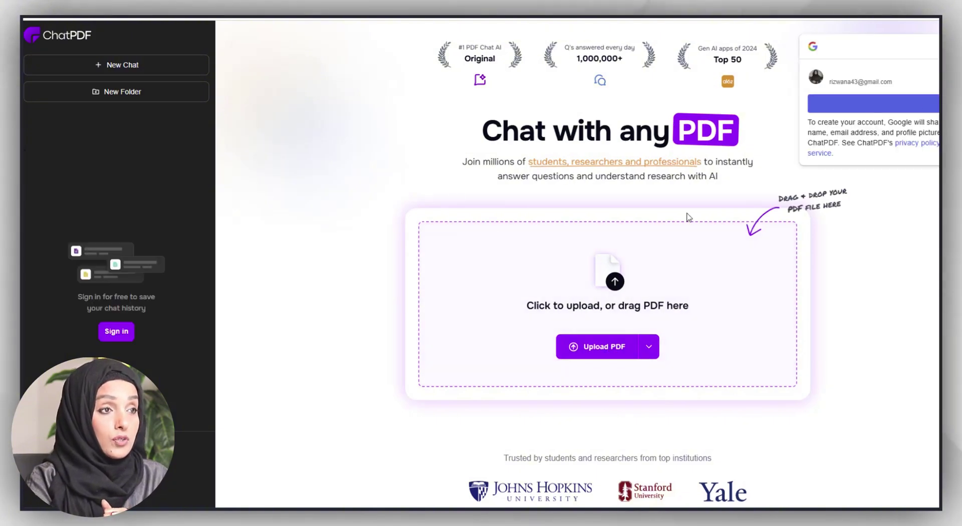
pyautogui.click(634, 346)
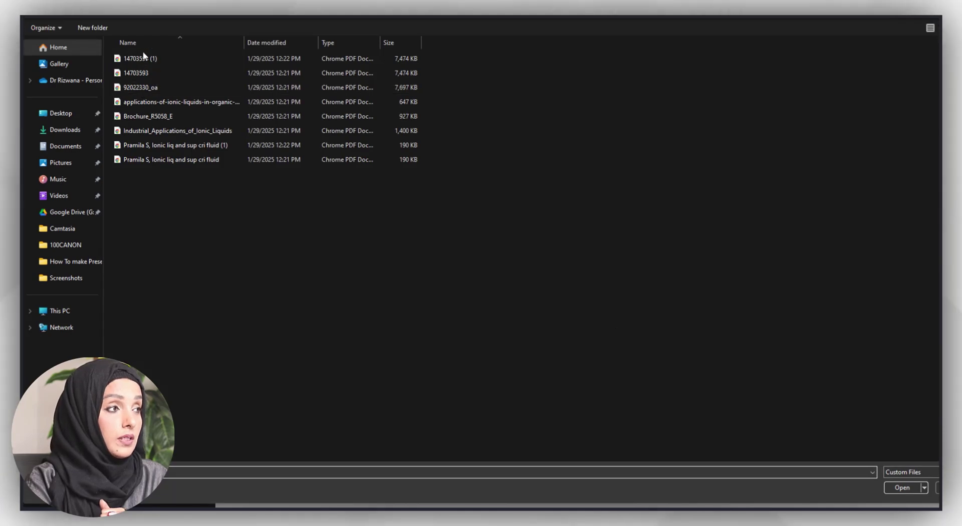
pyautogui.click(144, 58)
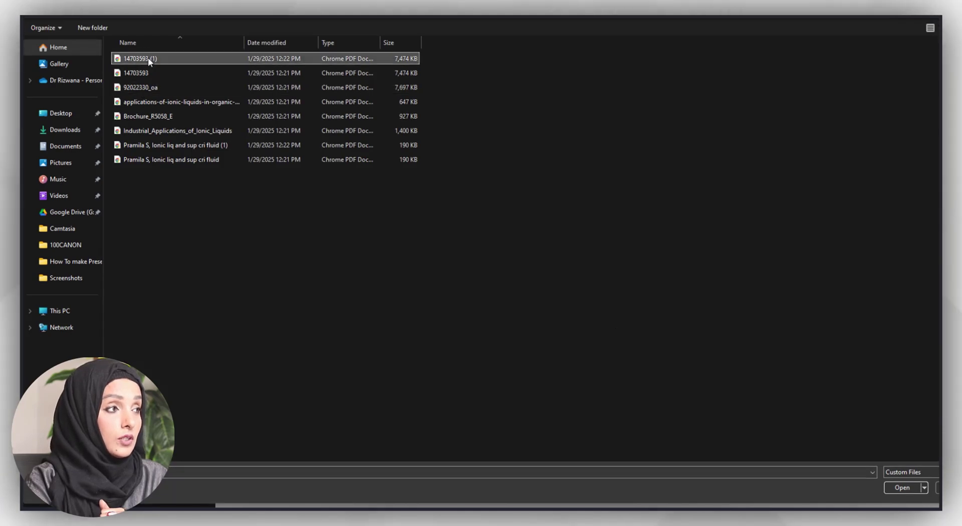
# - Upload the chosen ionic liquids PDF to ChatPDF for chatting
pyautogui.click(902, 487)
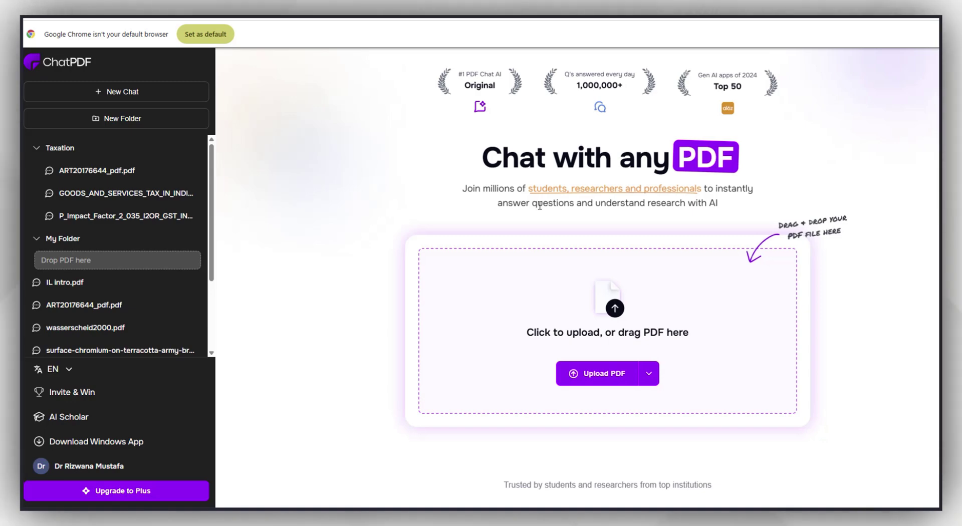
pyautogui.click(610, 378)
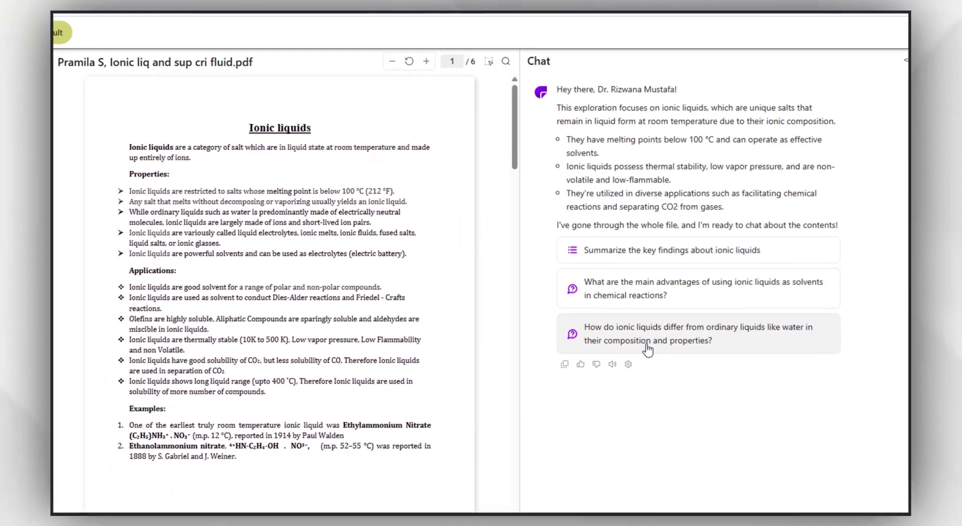
# - Ask ChatPDF the suggested question on how ionic liquids differ from water
pyautogui.click(616, 360)
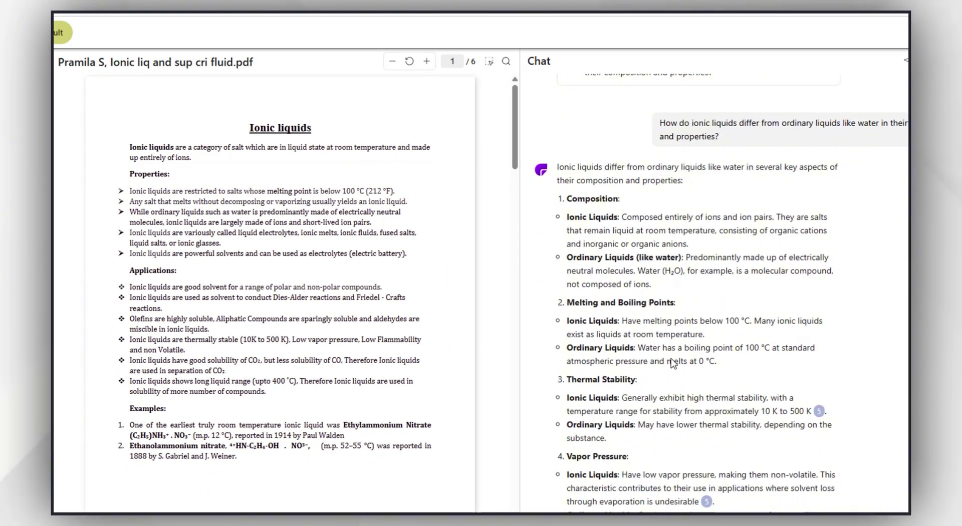
pyautogui.scroll(3, 680, 421)
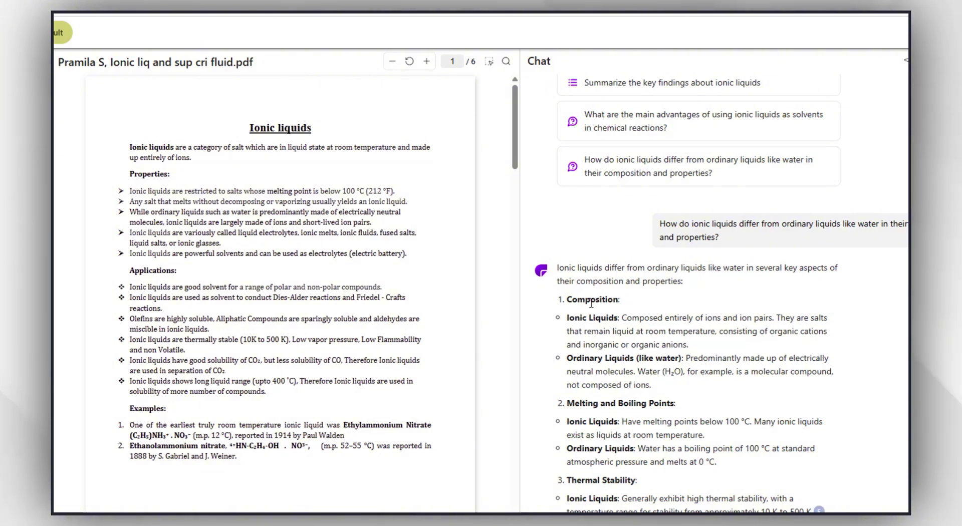
pyautogui.scroll(-1, 591, 300)
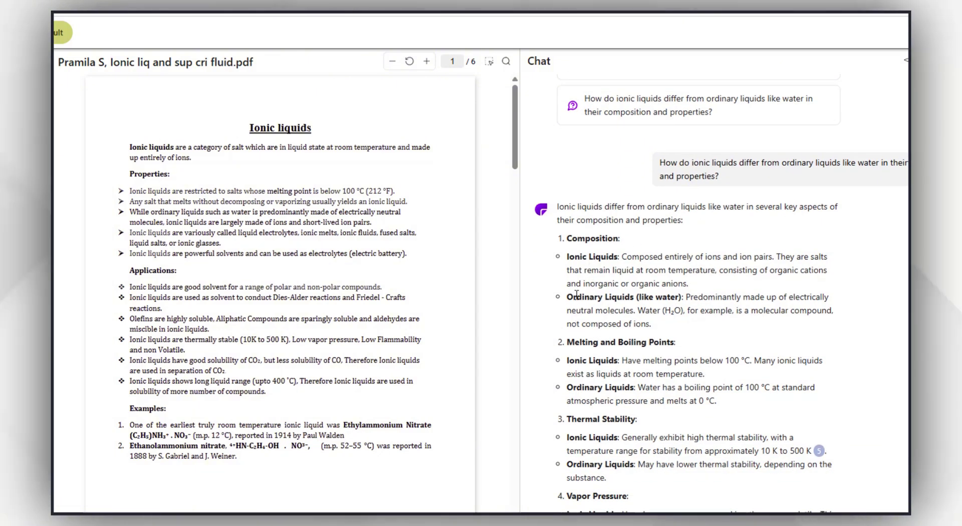
pyautogui.scroll(-1, 590, 357)
pyautogui.scroll(-2, 588, 380)
pyautogui.scroll(-1, 586, 401)
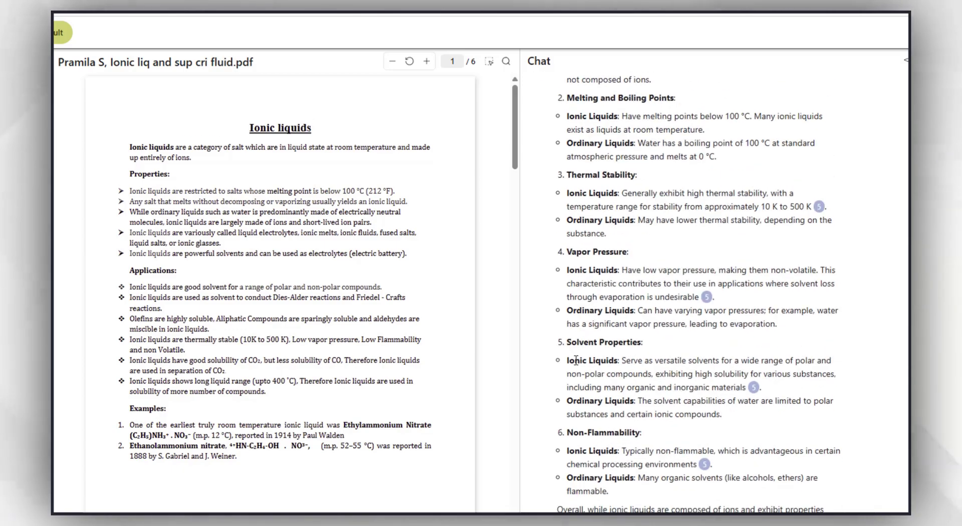
pyautogui.click(705, 289)
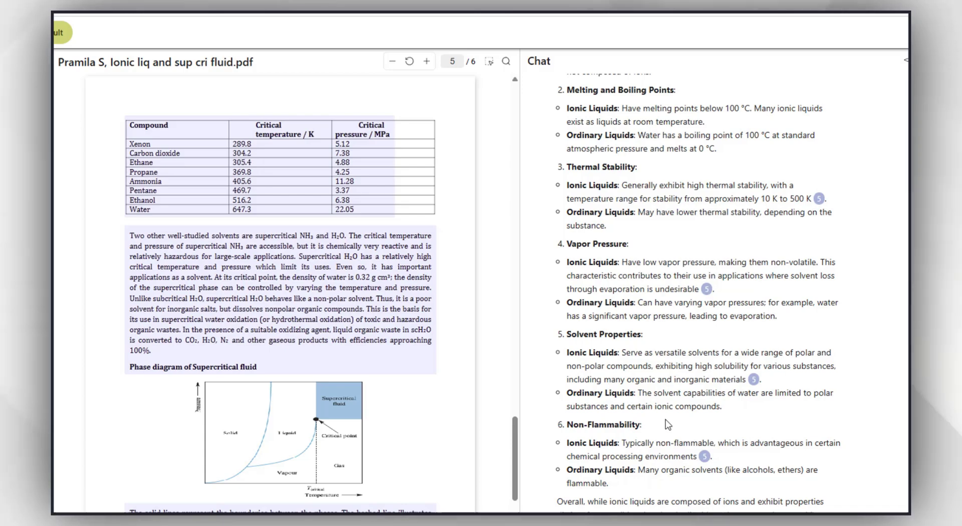
pyautogui.scroll(5, 665, 425)
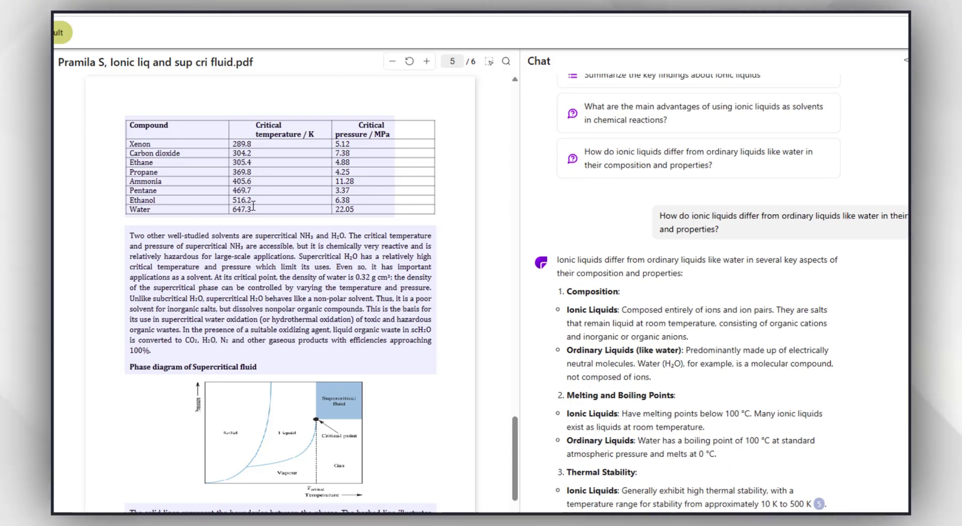
pyautogui.scroll(8, 250, 213)
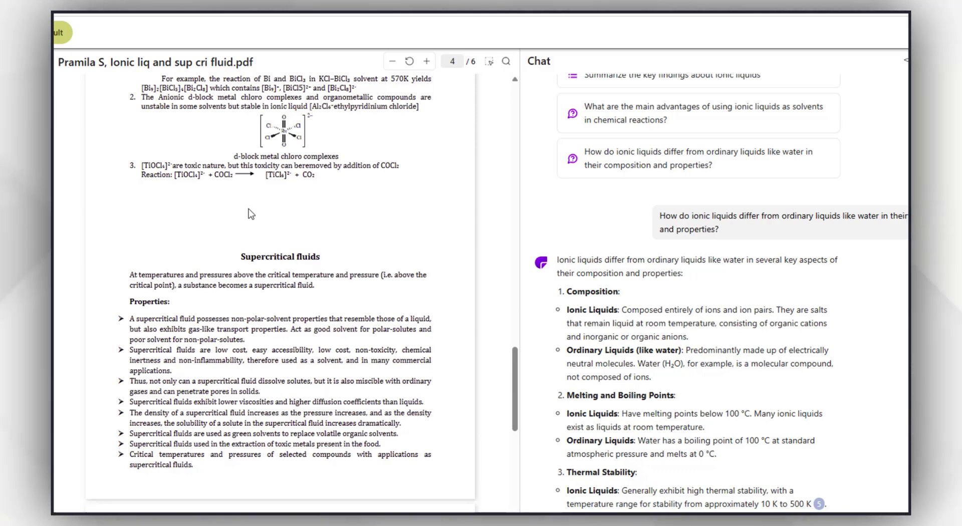
pyautogui.scroll(2, 254, 214)
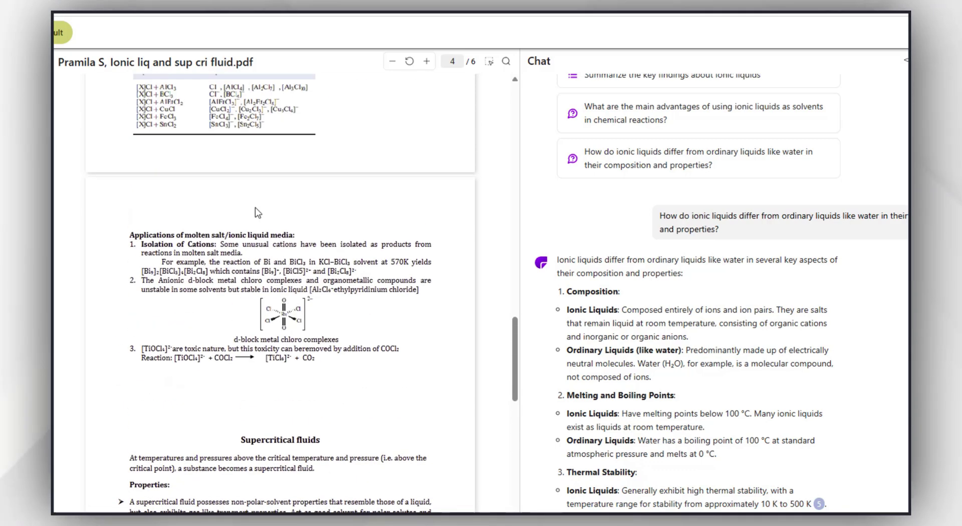
pyautogui.scroll(5, 255, 214)
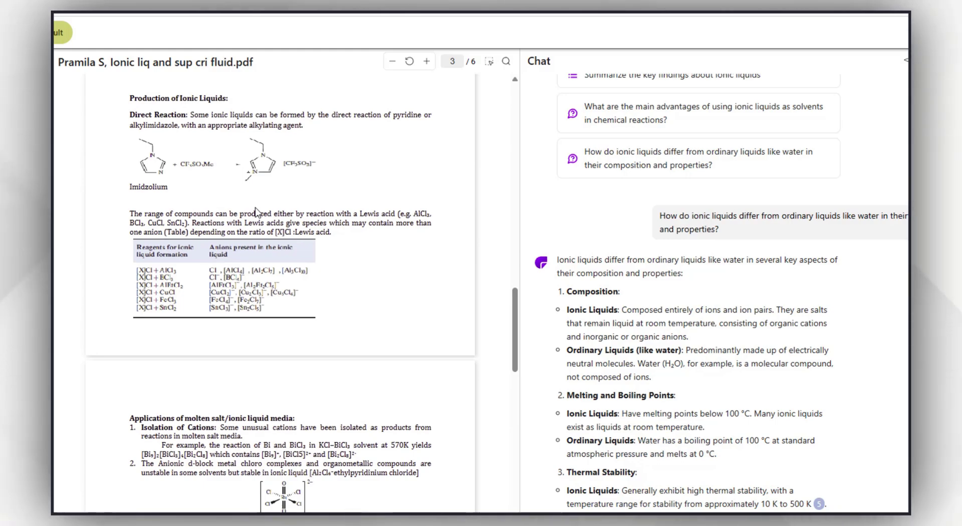
pyautogui.scroll(3, 551, 225)
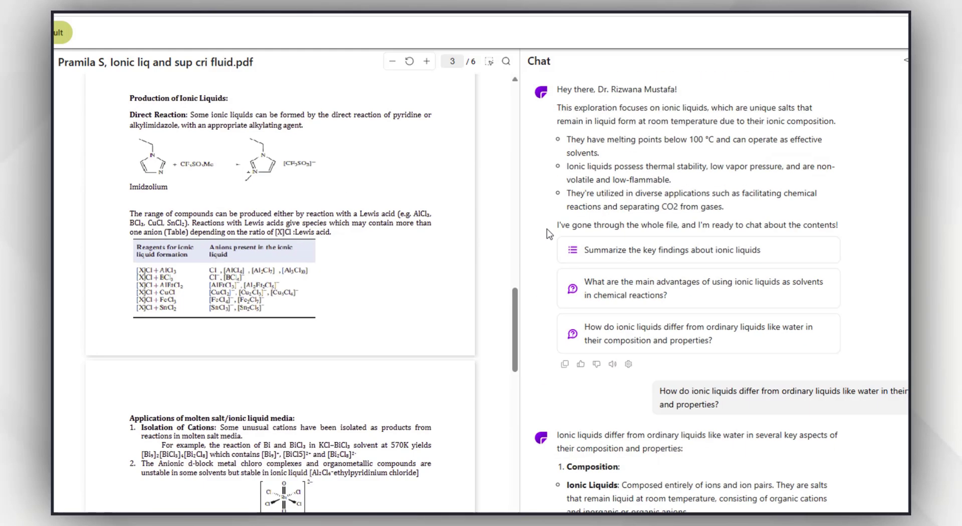
pyautogui.scroll(5, 391, 287)
pyautogui.scroll(3, 391, 286)
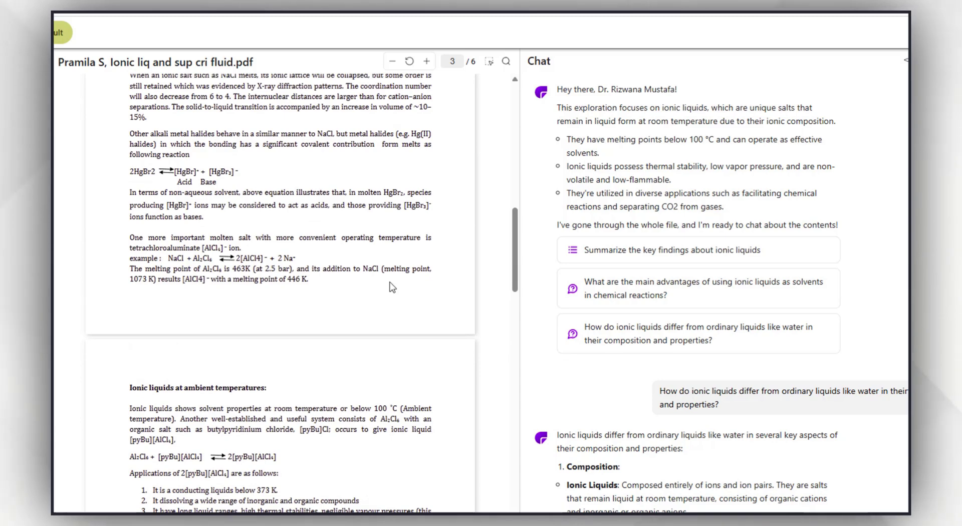
pyautogui.scroll(7, 391, 286)
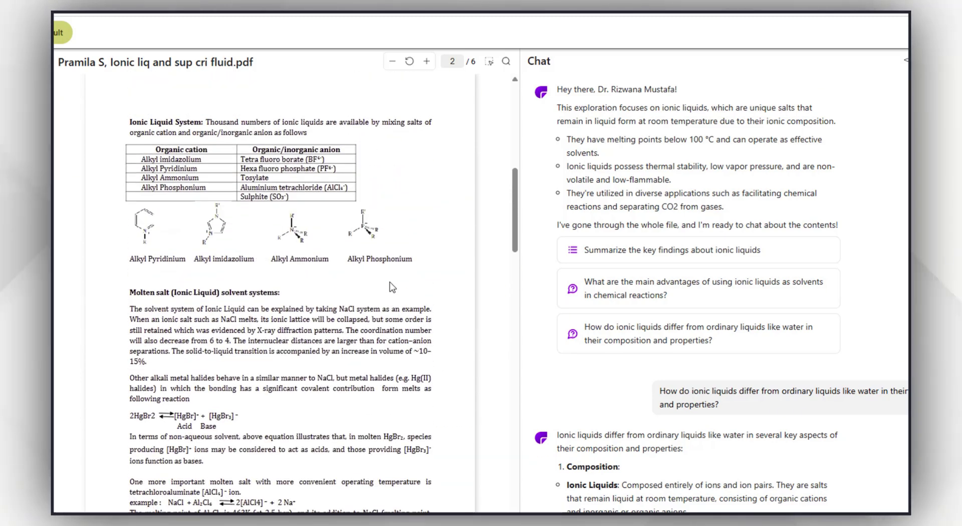